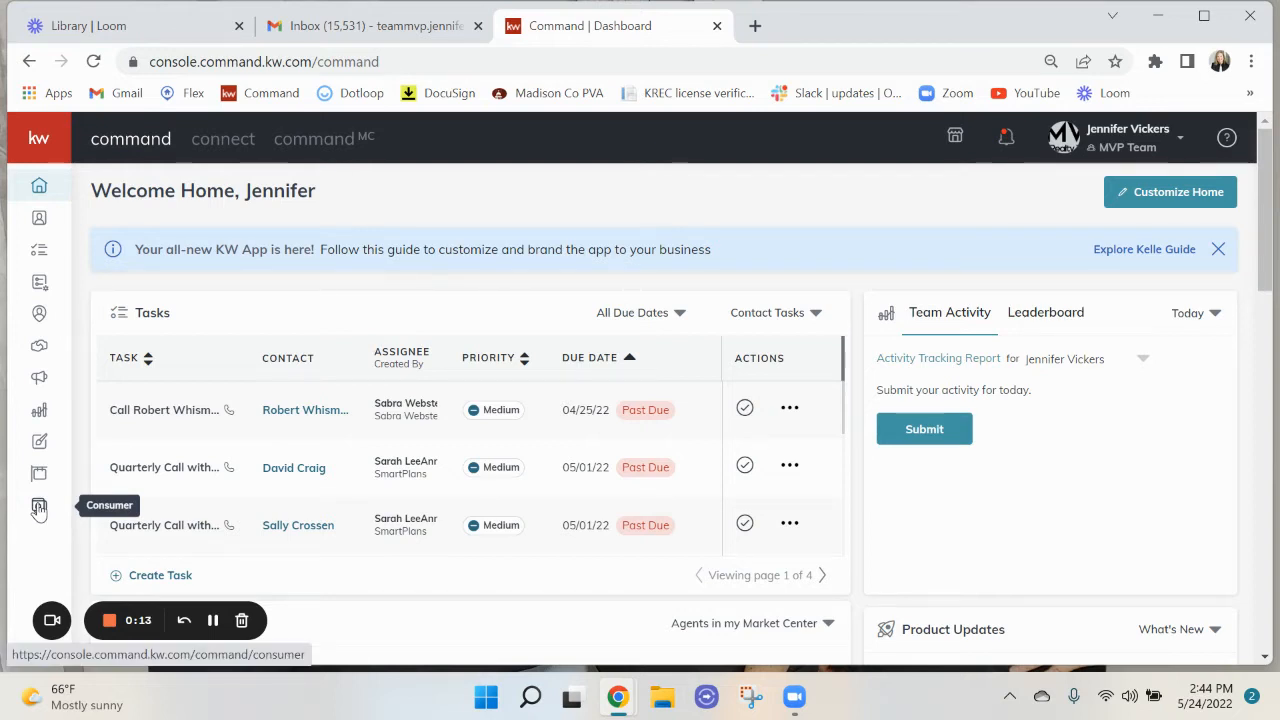
- Create a new sub-page on the agent site from the Consumer section and name it "mort calculator"
left_click(39, 508)
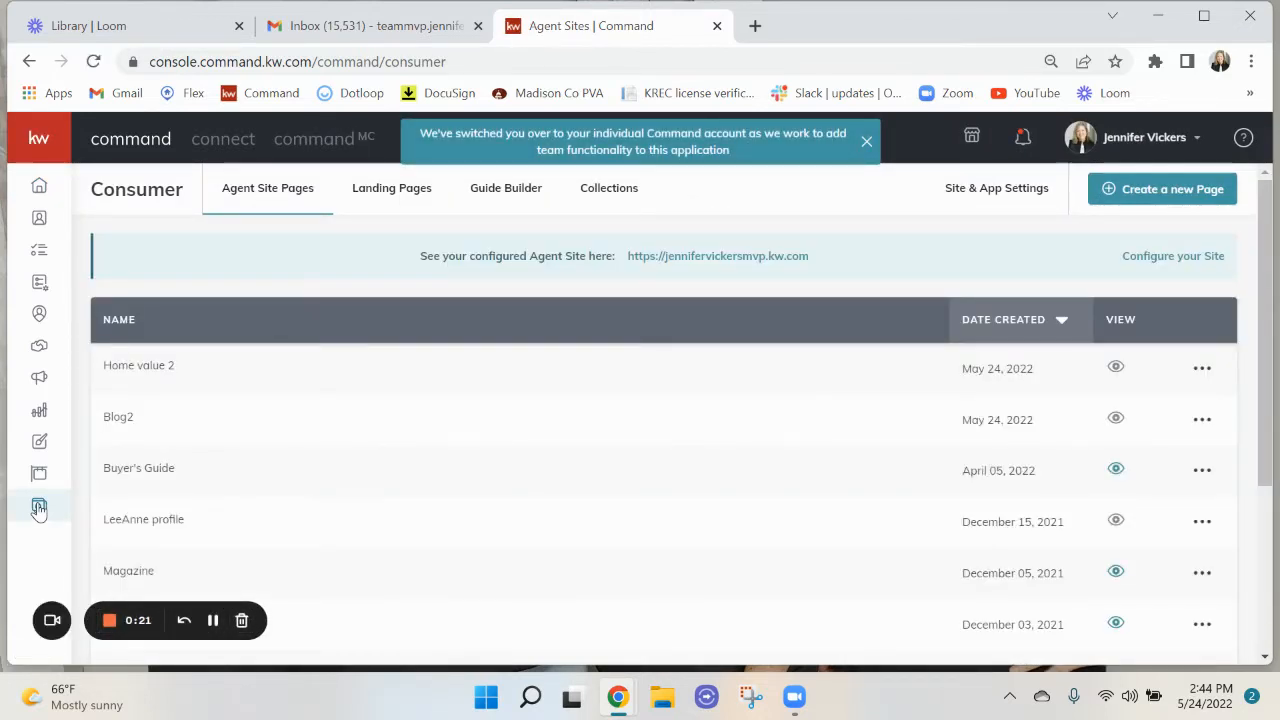
left_click(1165, 195)
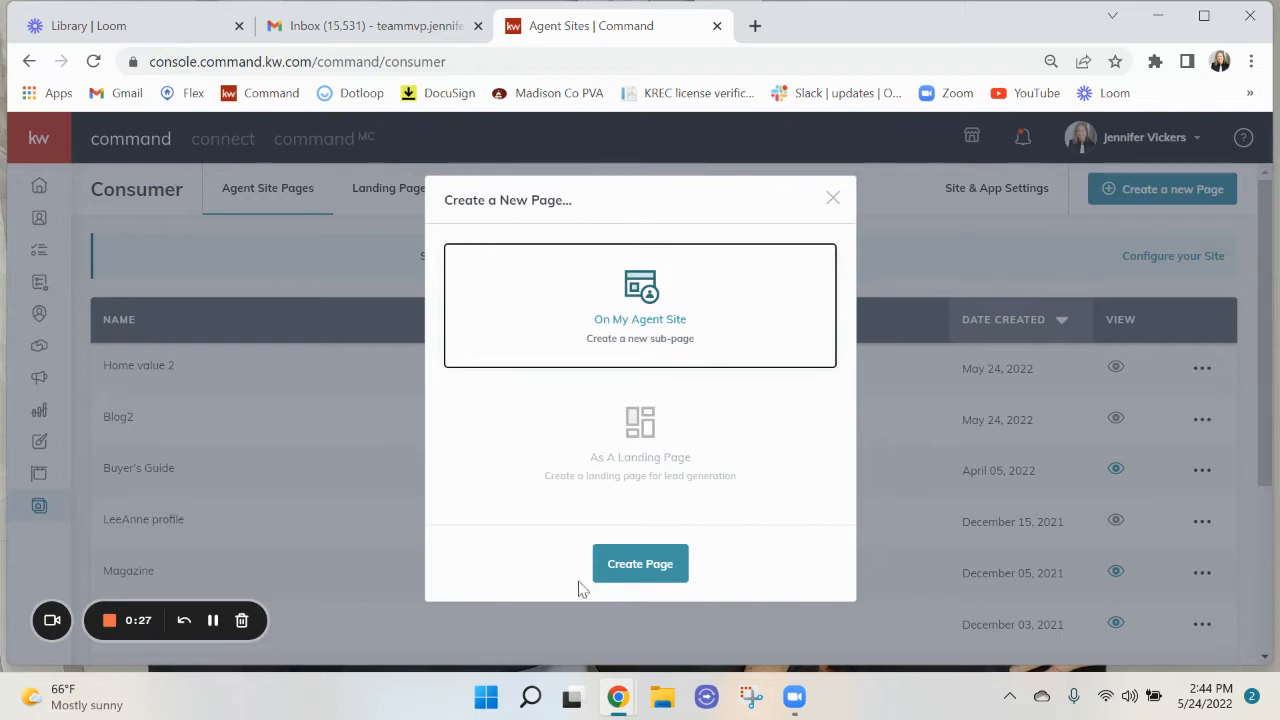
left_click(641, 564)
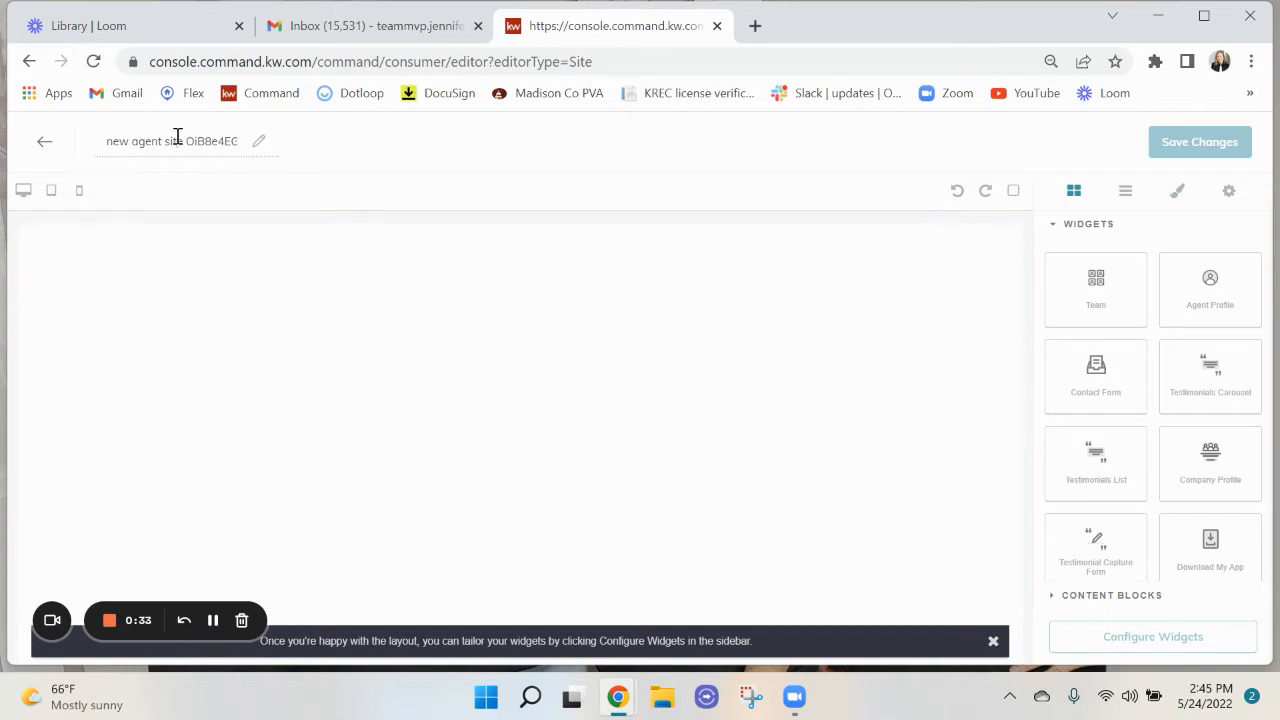
left_click_drag(107, 142, 255, 160)
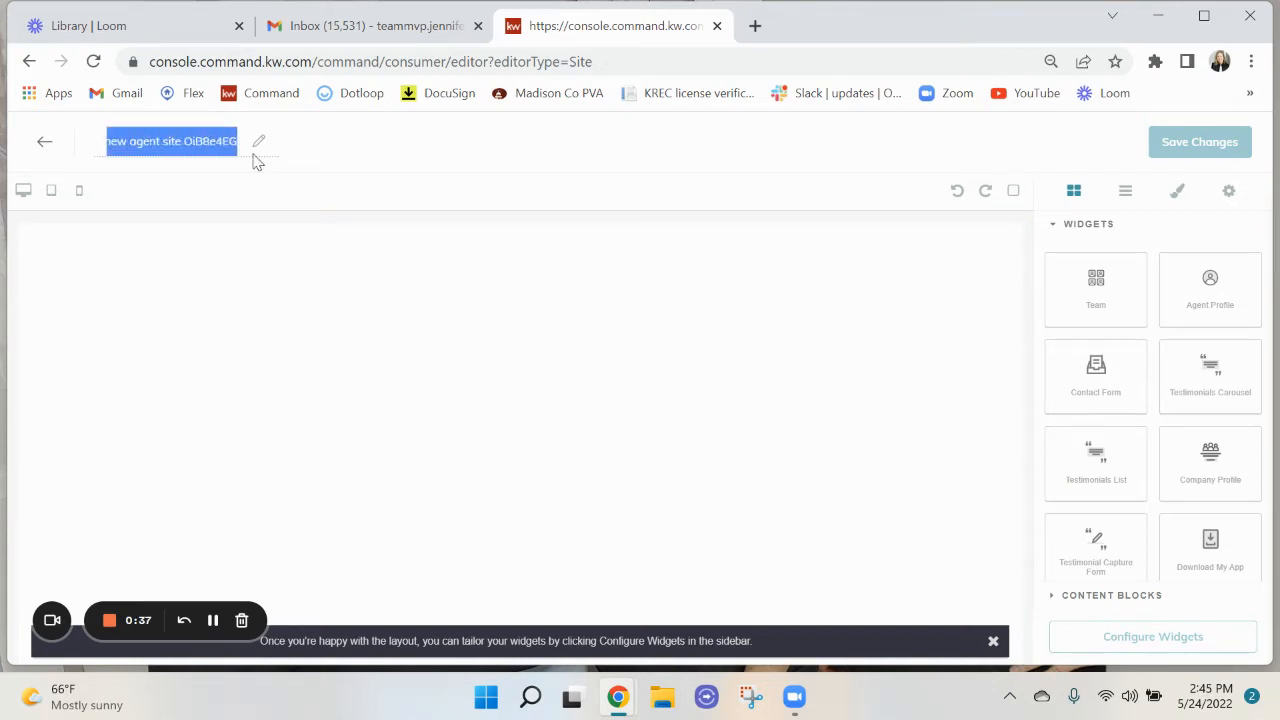
type("mort calculator")
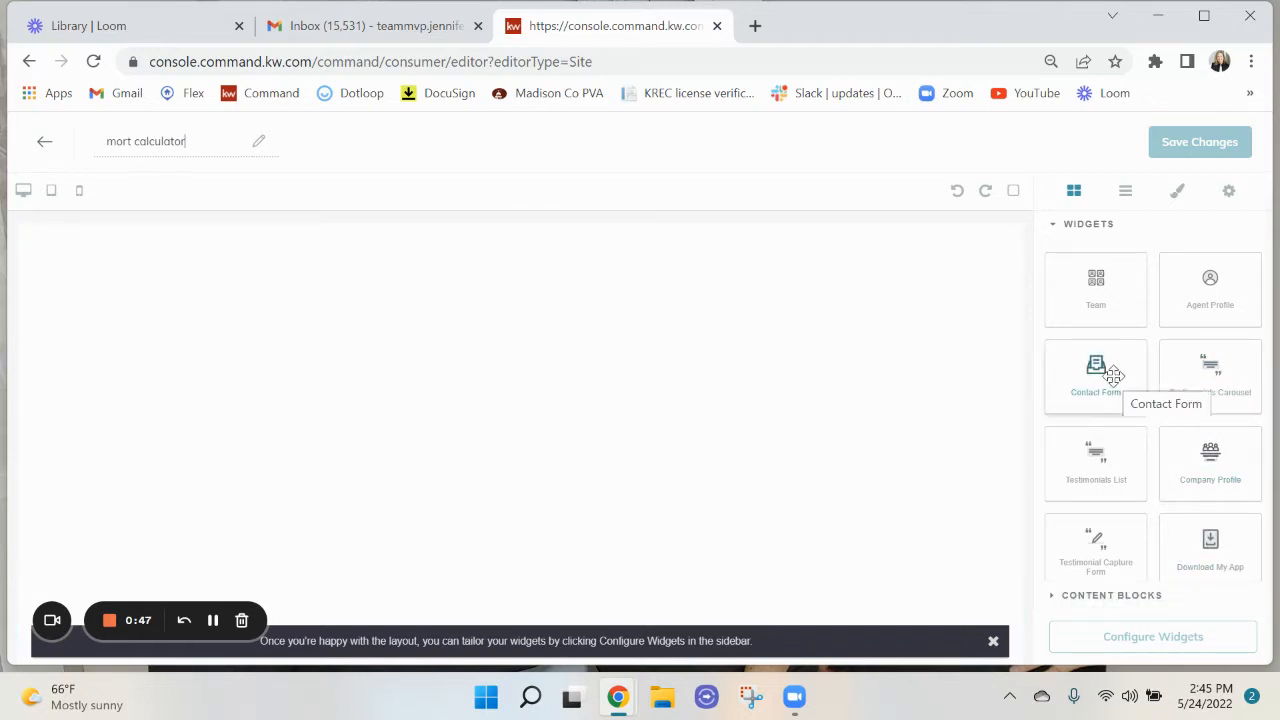
- Add a Contact Form widget to the blank page and place a Text content block above it
left_click_drag(1118, 380, 811, 491)
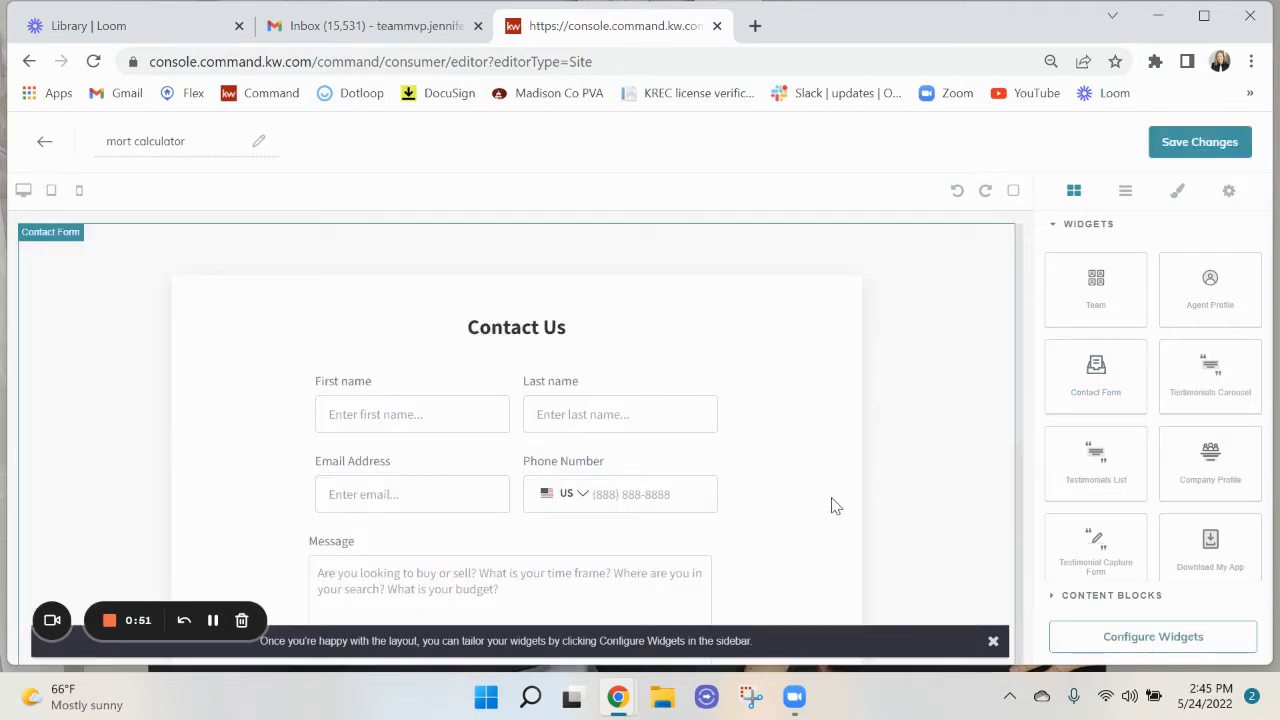
left_click(1092, 597)
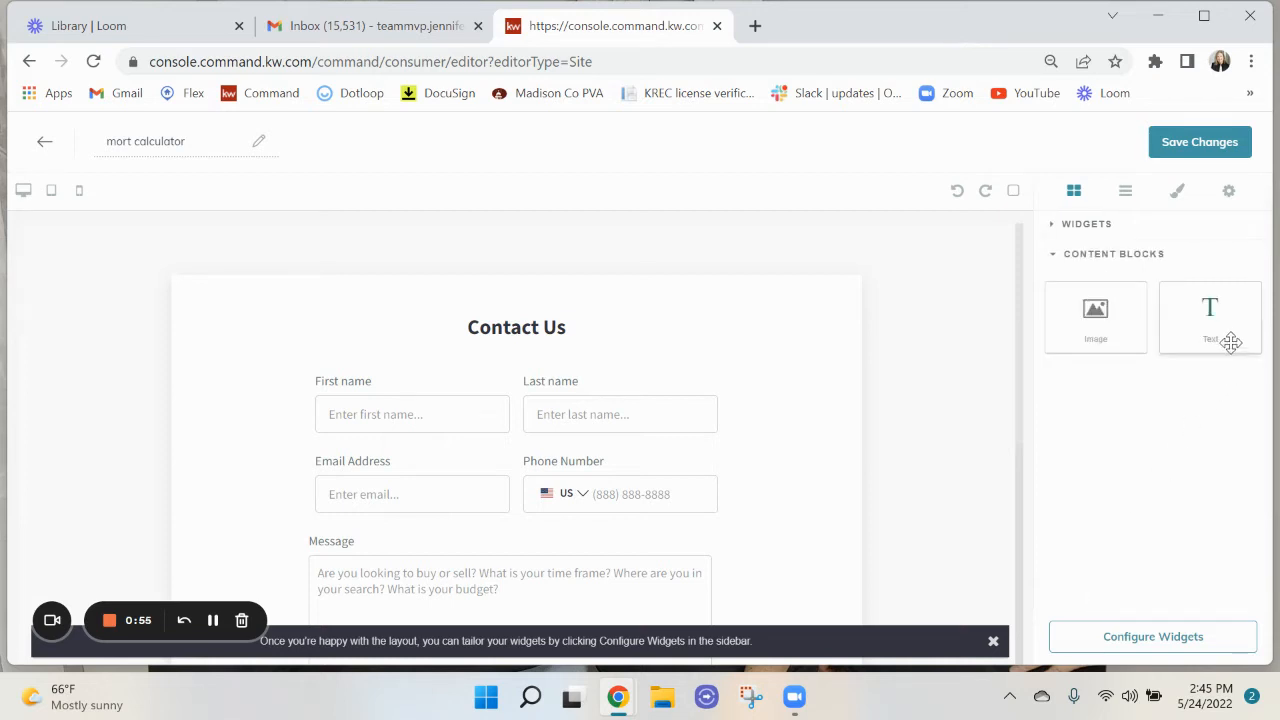
left_click_drag(1231, 340, 831, 246)
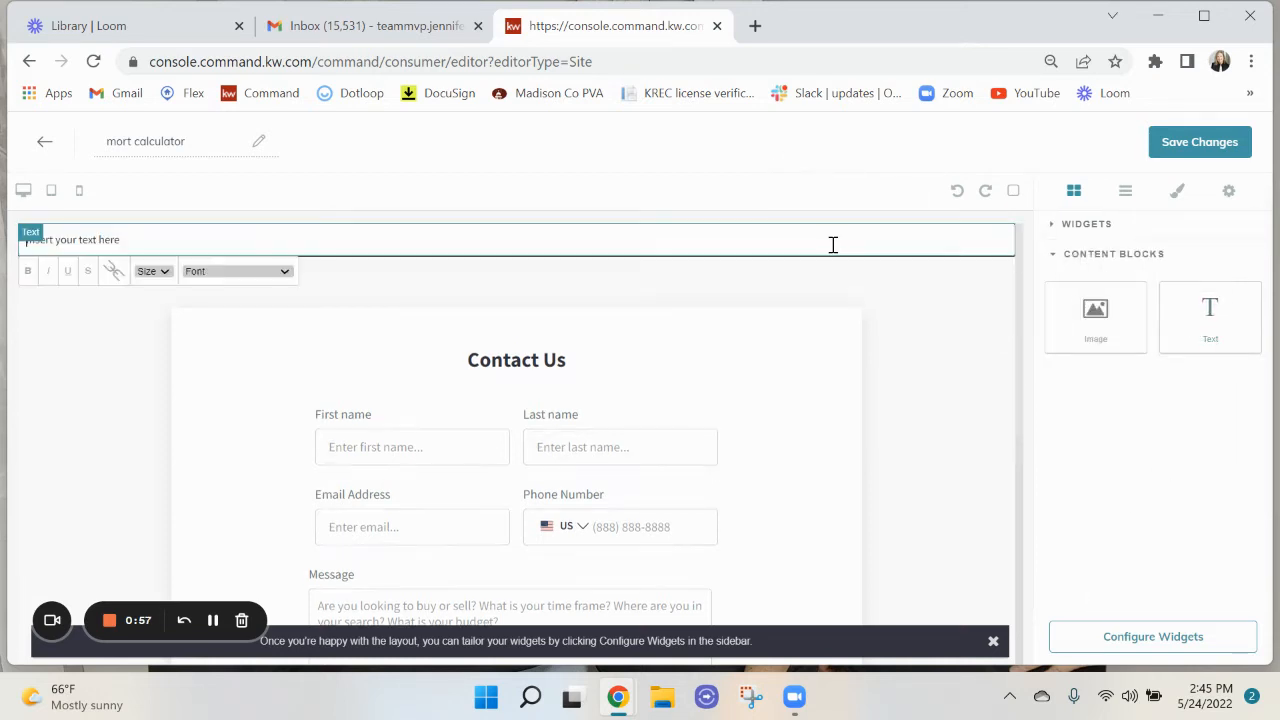
- Apply the Contact Form widget's default configuration, save the page changes, and continue to the site and app settings
left_click(1160, 640)
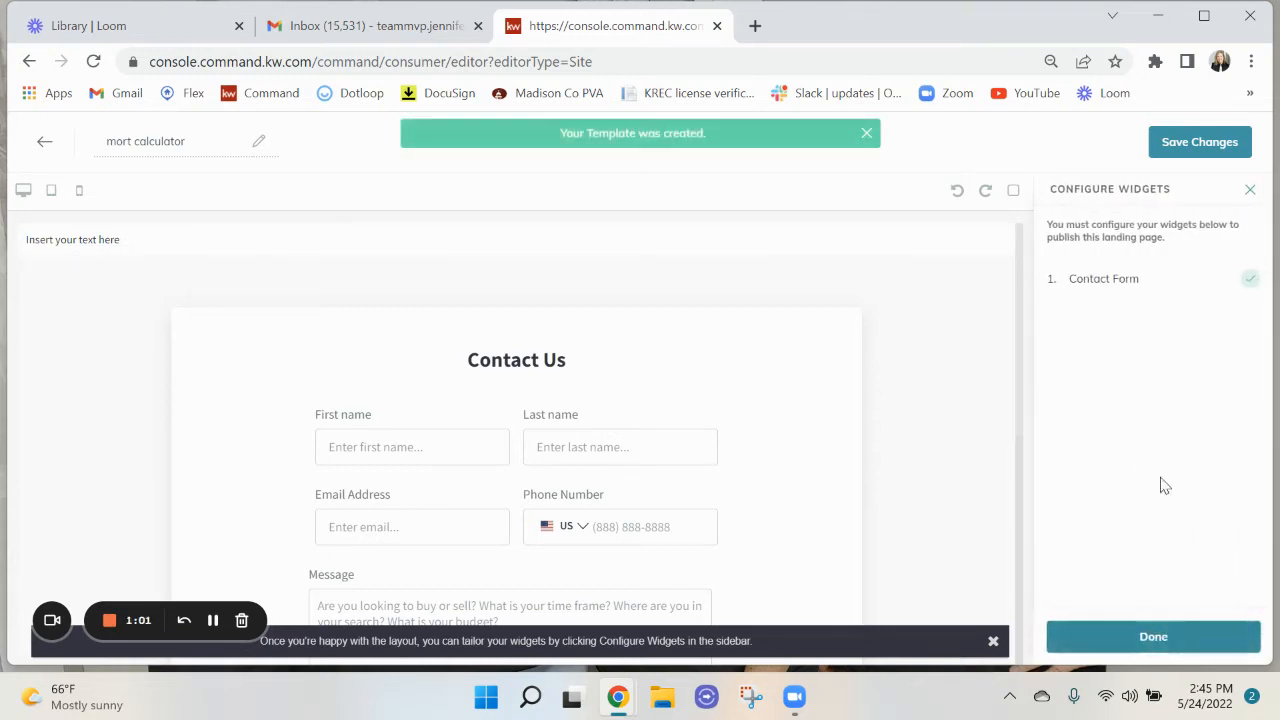
left_click(1129, 280)
left_click(1138, 645)
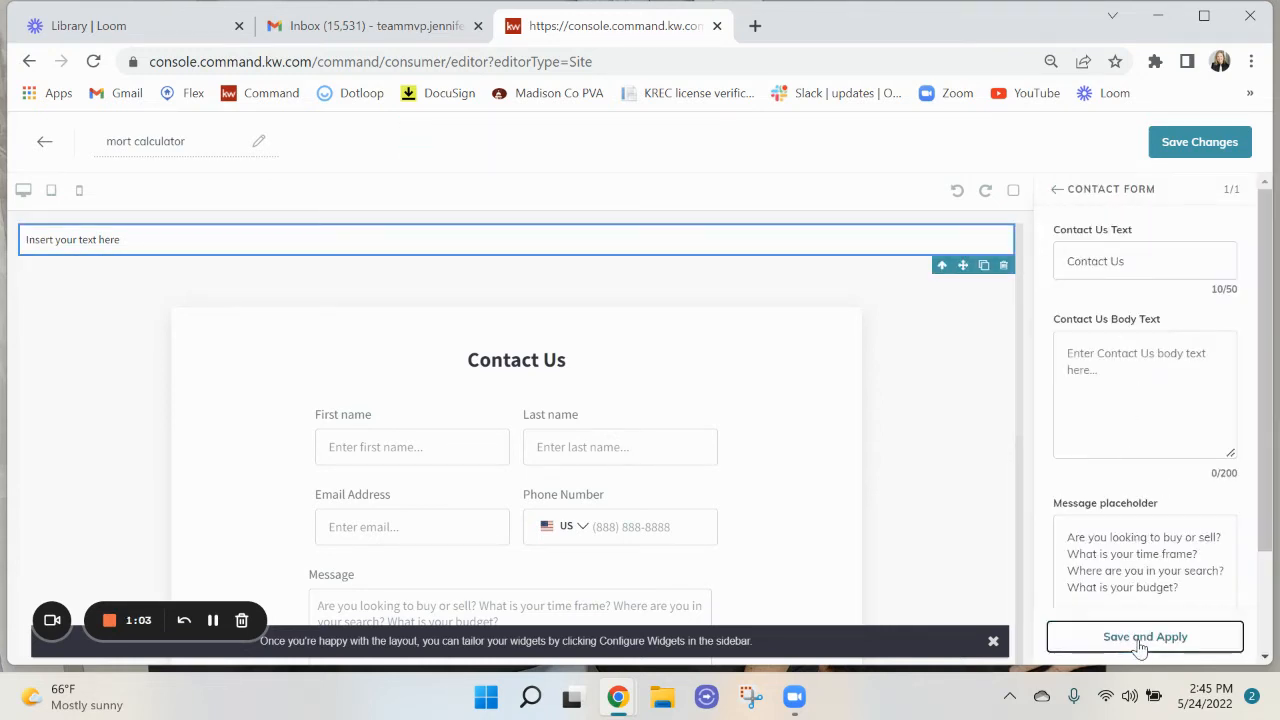
left_click(1200, 143)
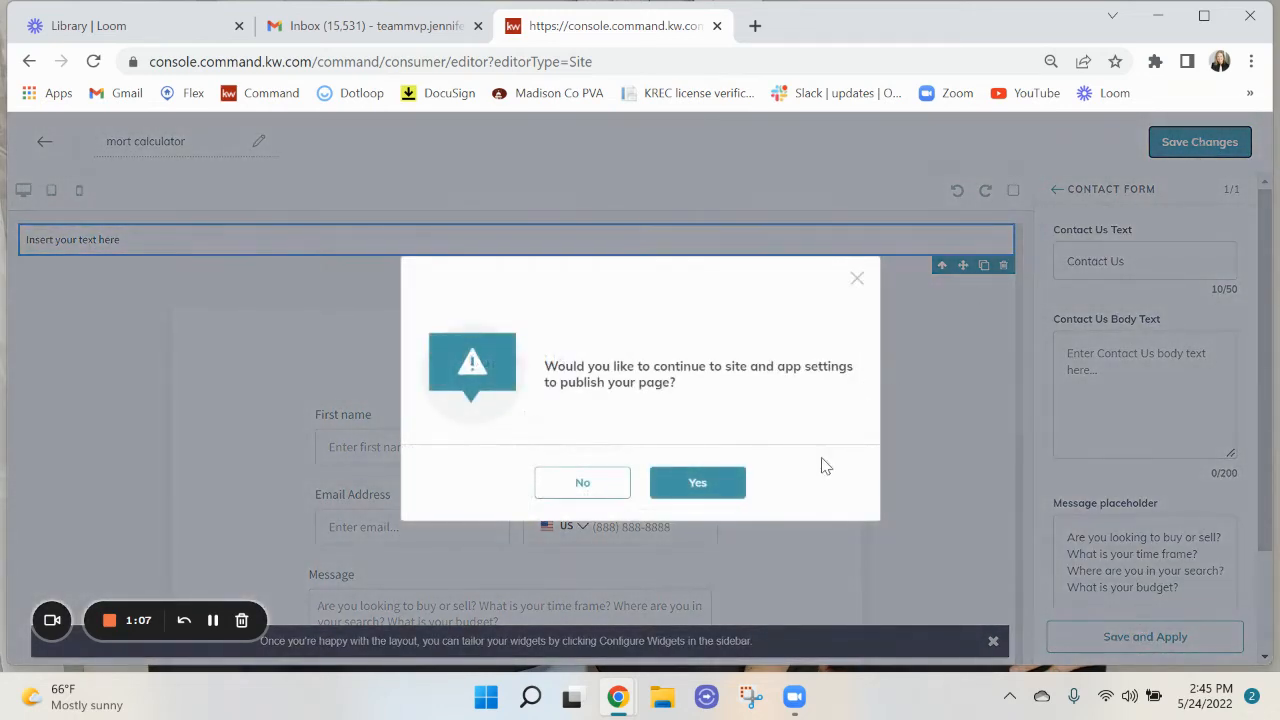
left_click(734, 485)
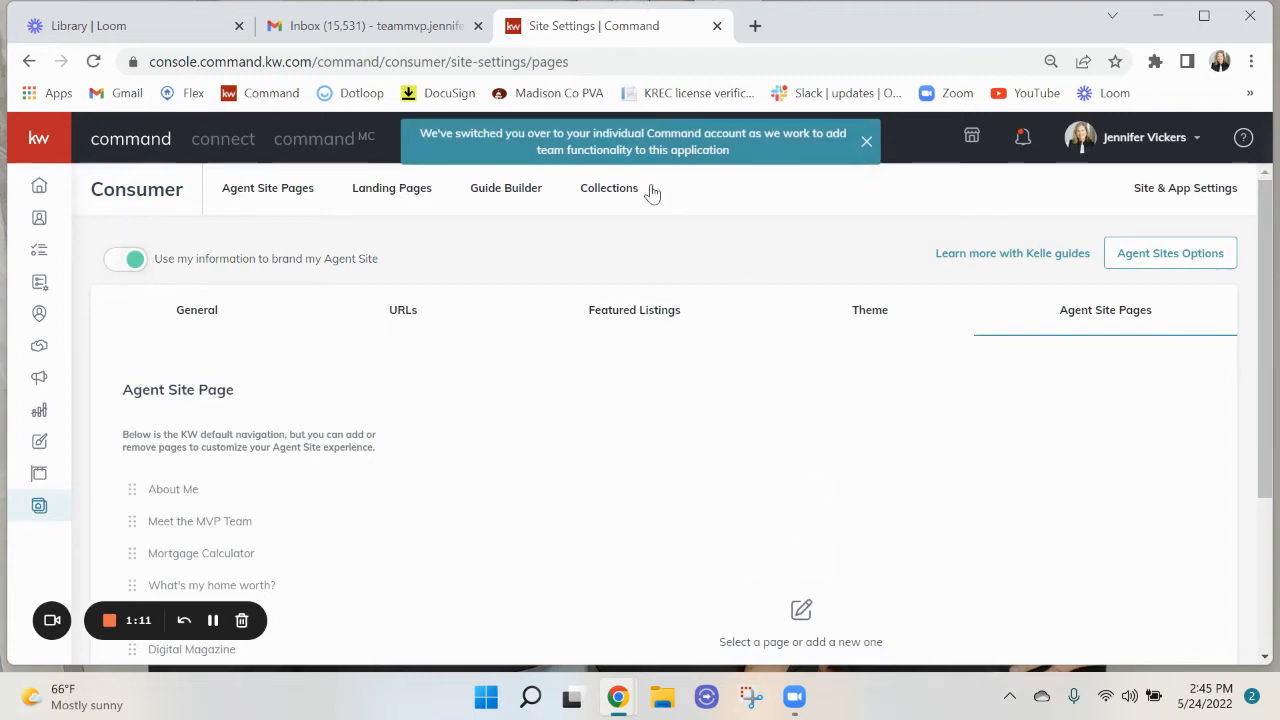
- Return to the agent site pages list and open the "mort calculator" page for editing
left_click(299, 190)
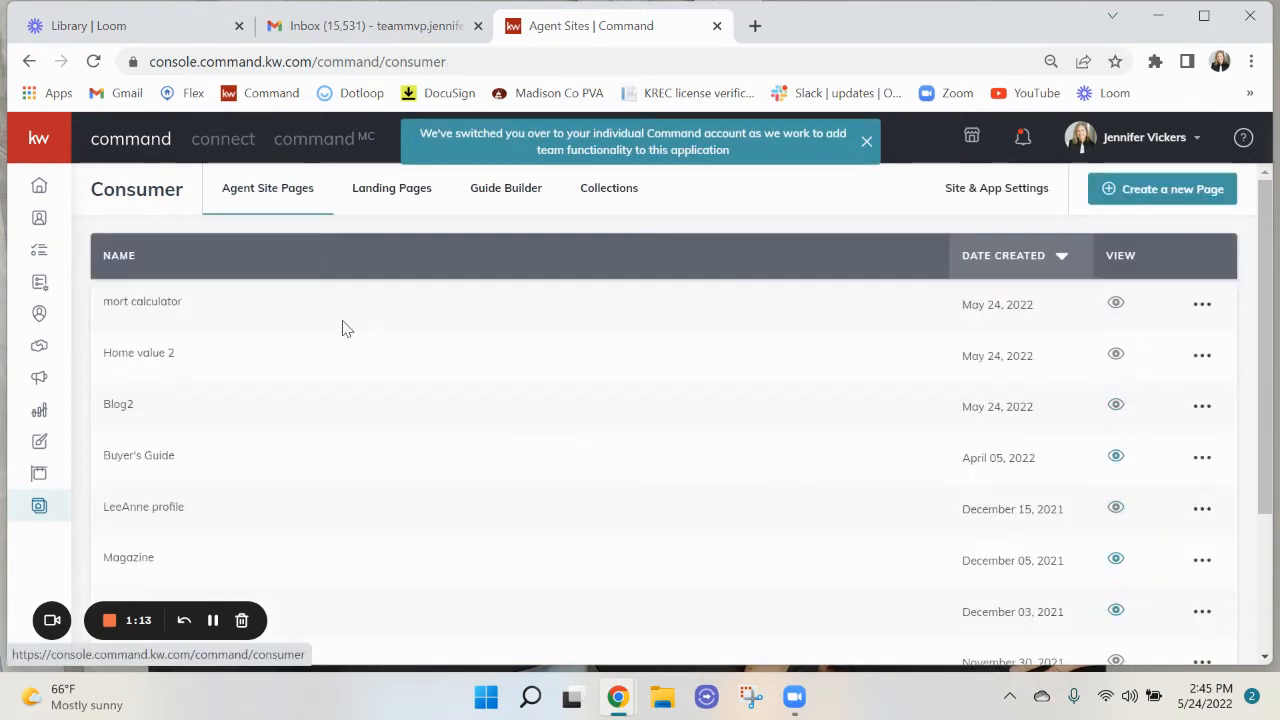
left_click(1201, 368)
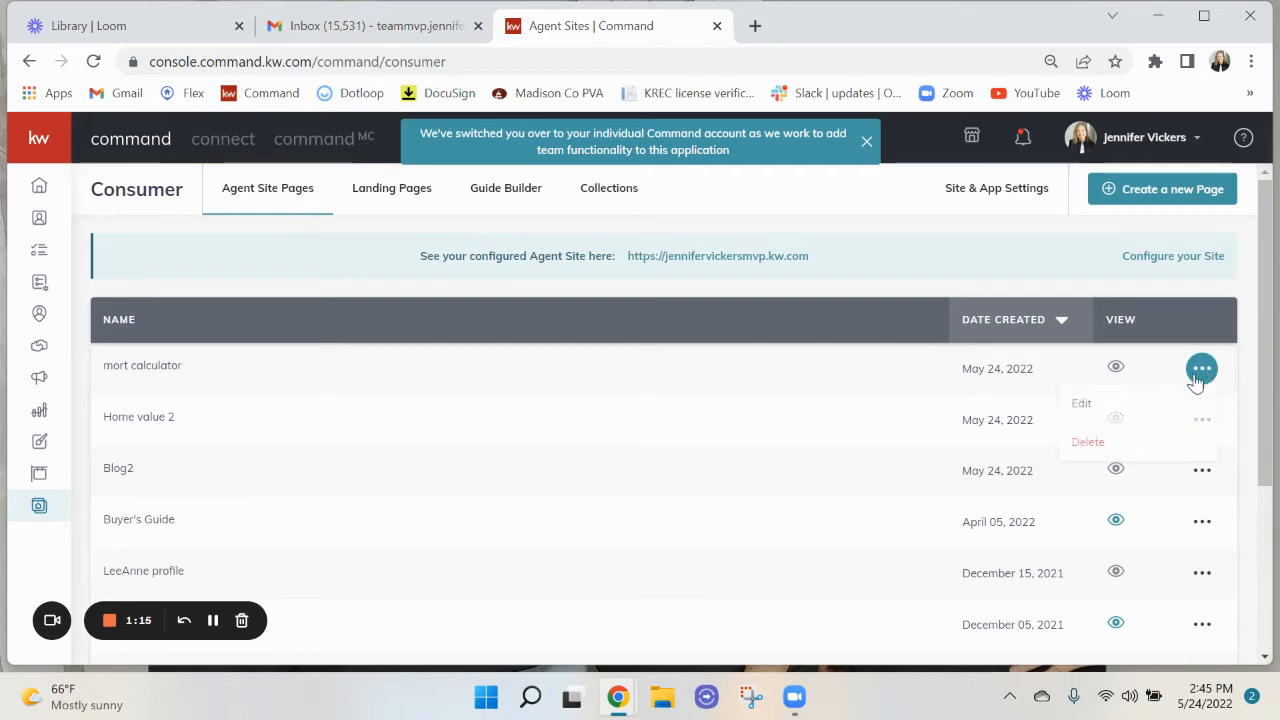
left_click(1087, 405)
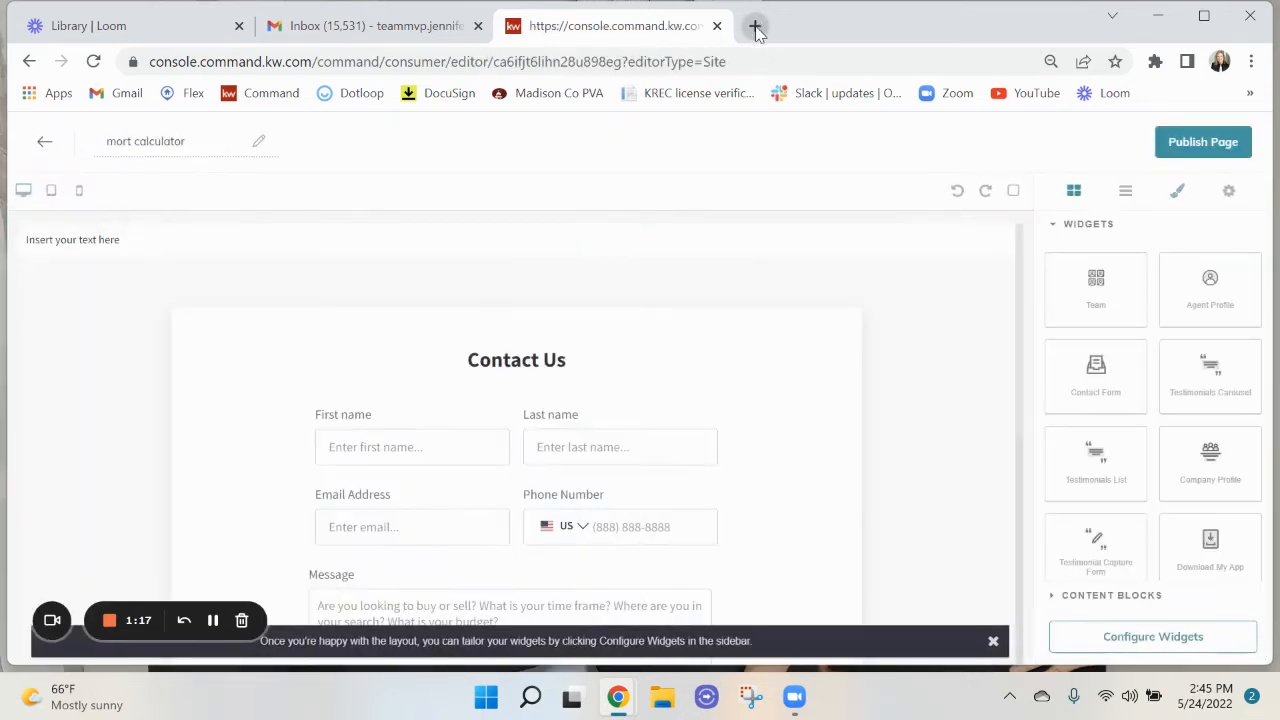
- Open mortgagecalculator.org in a new browser tab and go to its Full Page Calc widget
left_click(755, 26)
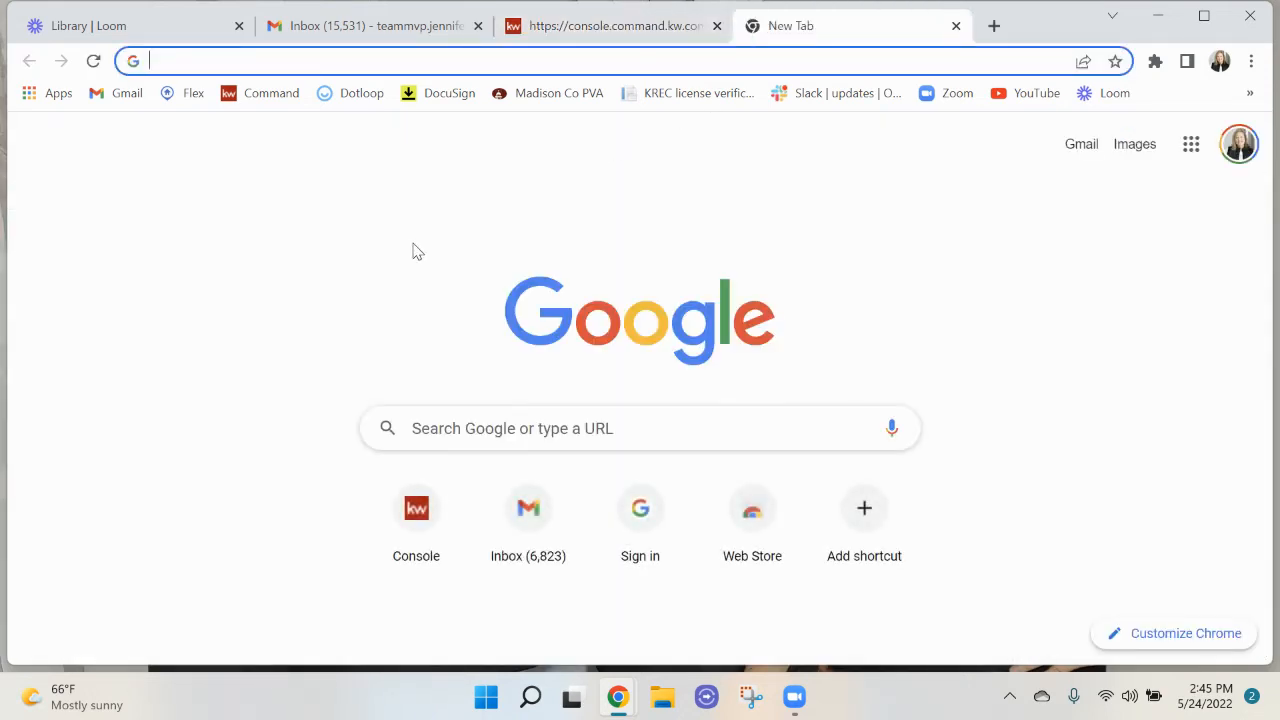
type("mor")
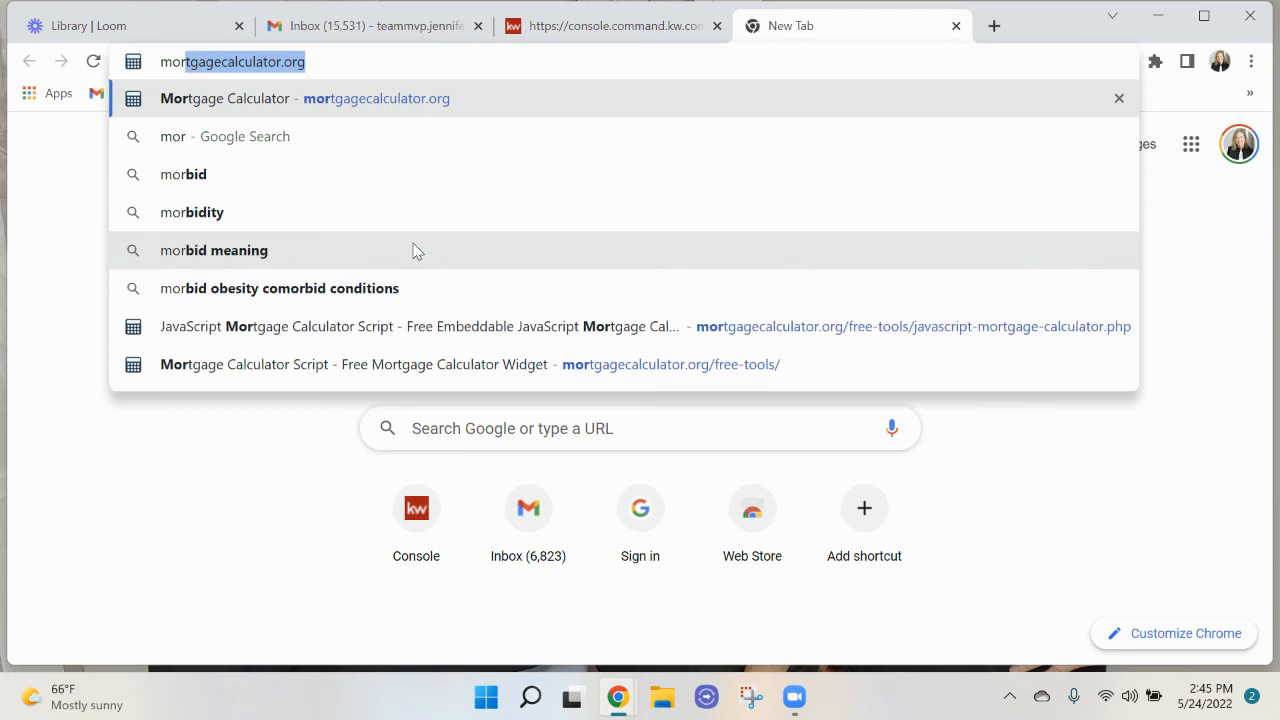
key("Return")
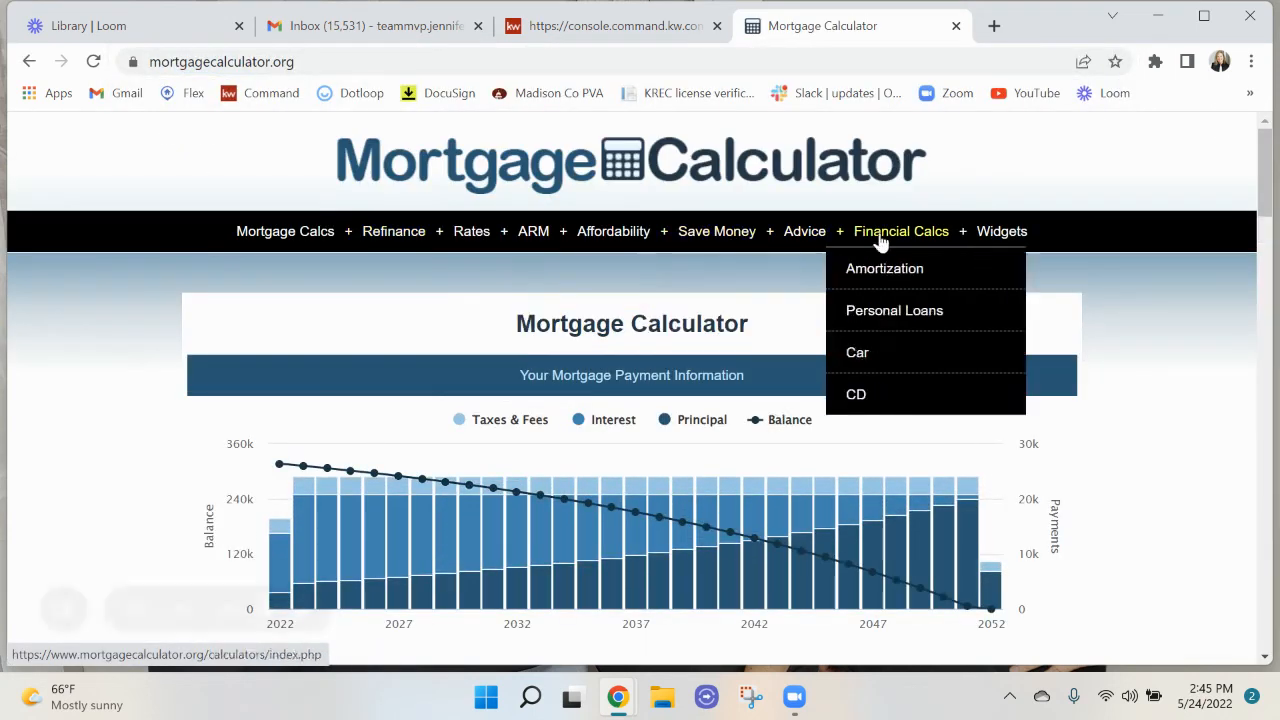
mouse_move(1002, 240)
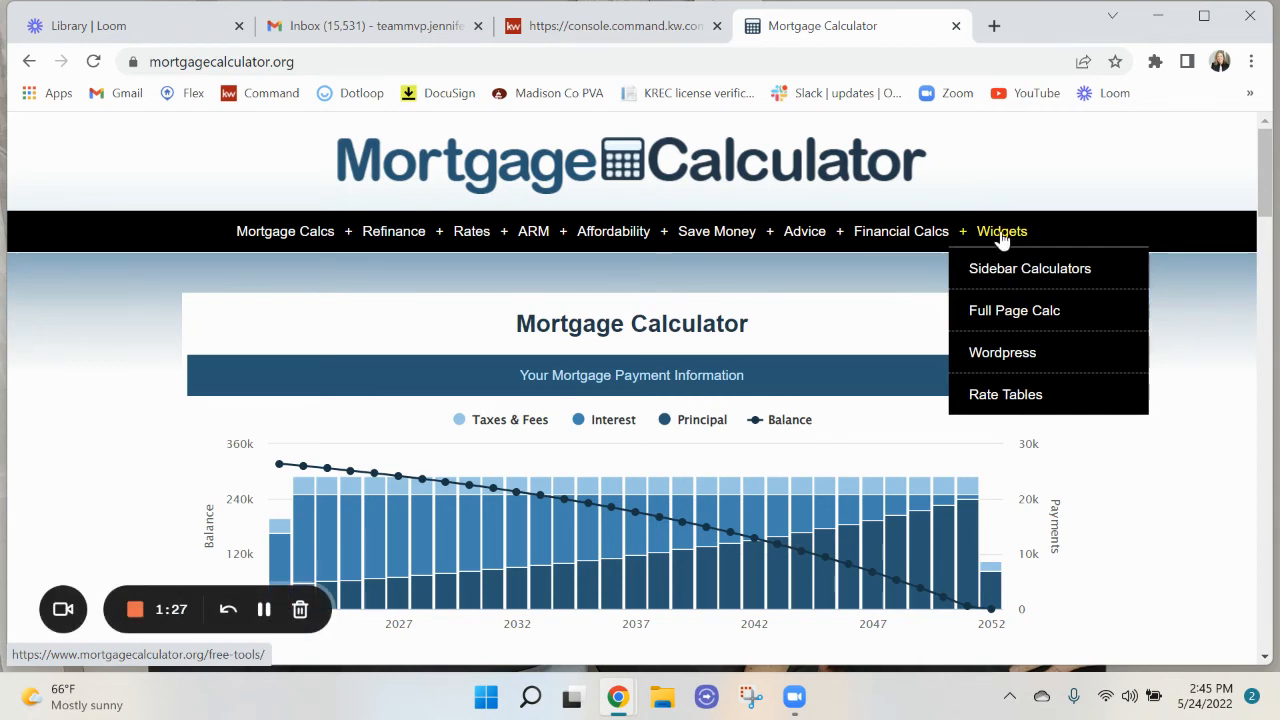
left_click(1001, 318)
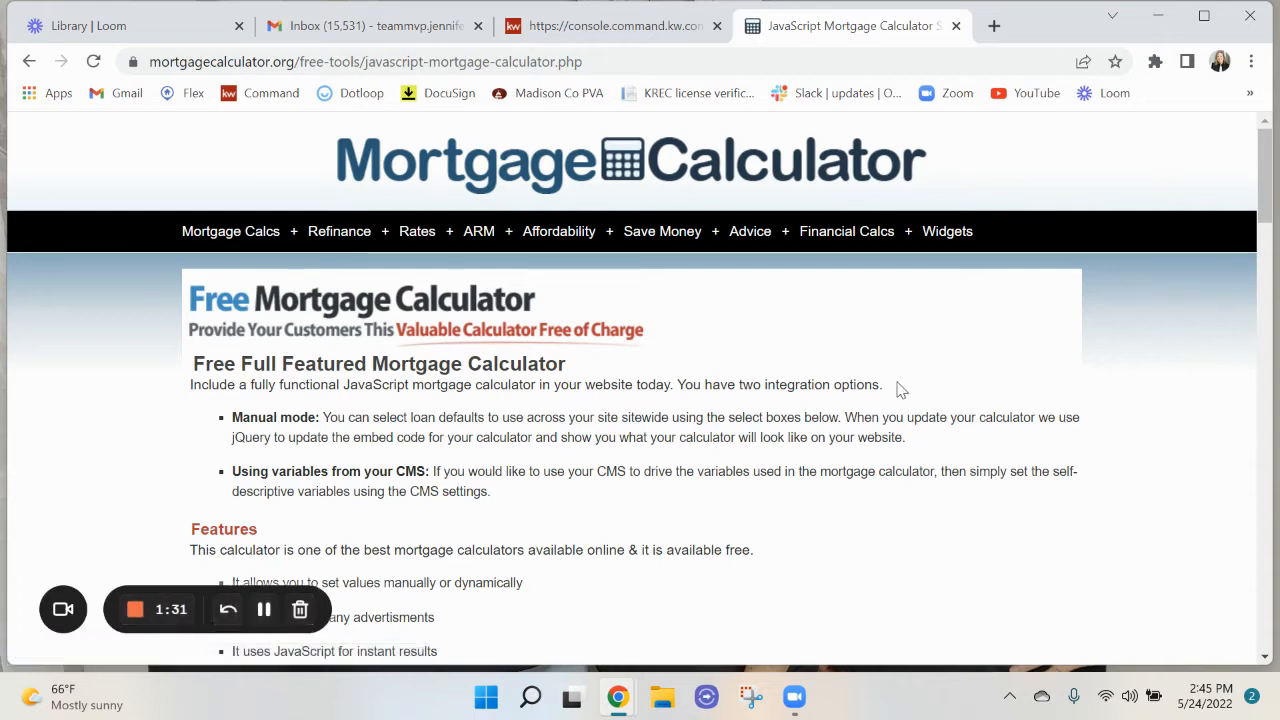
- Copy the mortgage calculator's embed source code from Step 2 to the clipboard, keeping the default loan values
scroll(722, 485, "down", 3)
scroll(729, 471, "down", 3)
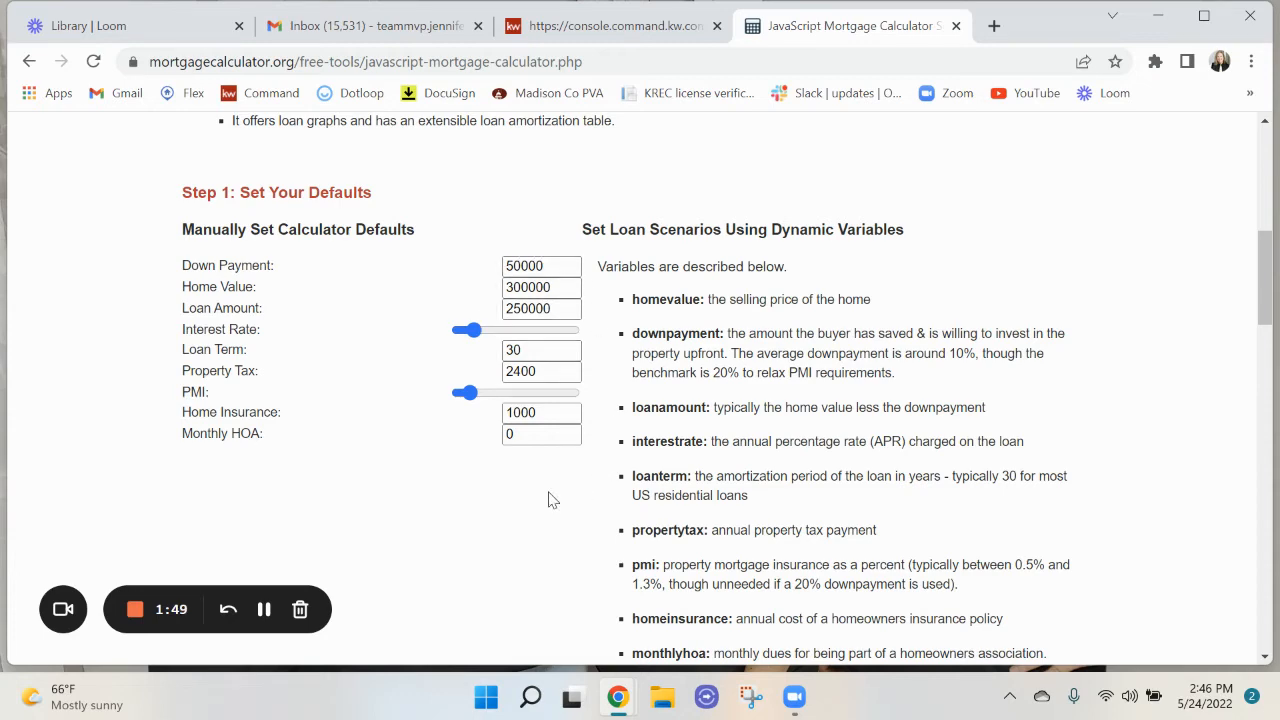
scroll(553, 497, "down", 5)
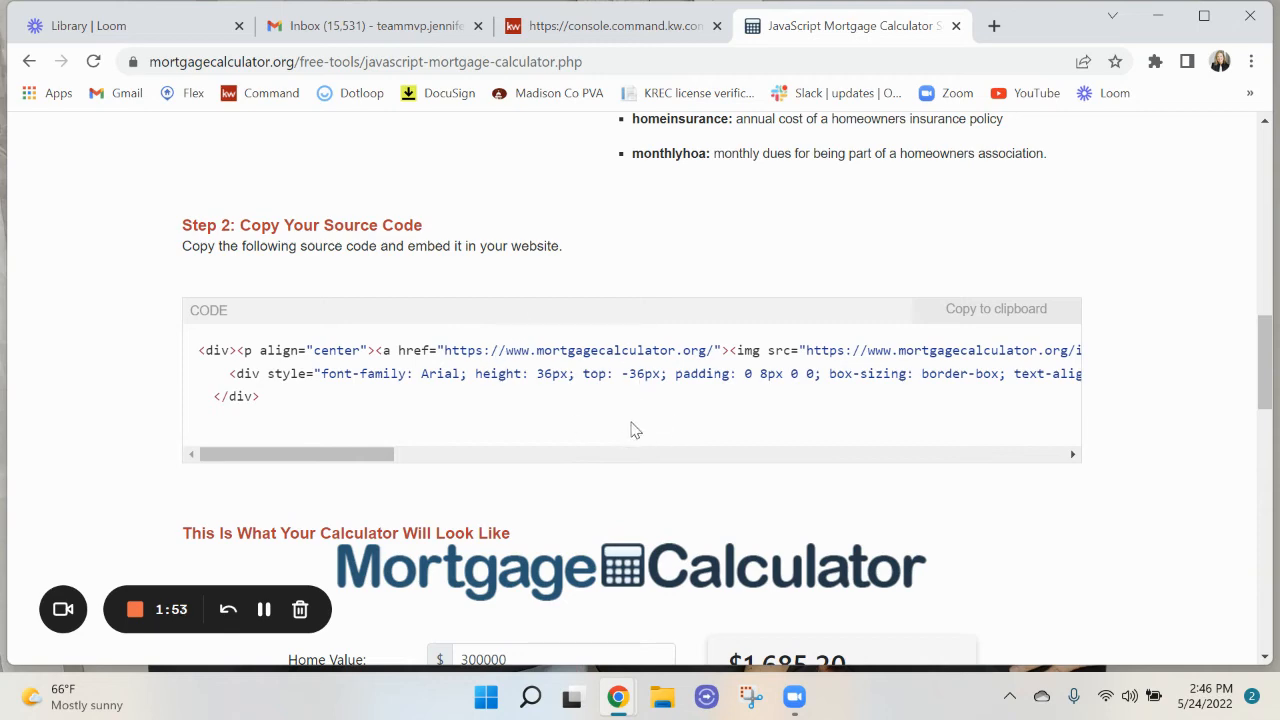
scroll(588, 248, "up", 3)
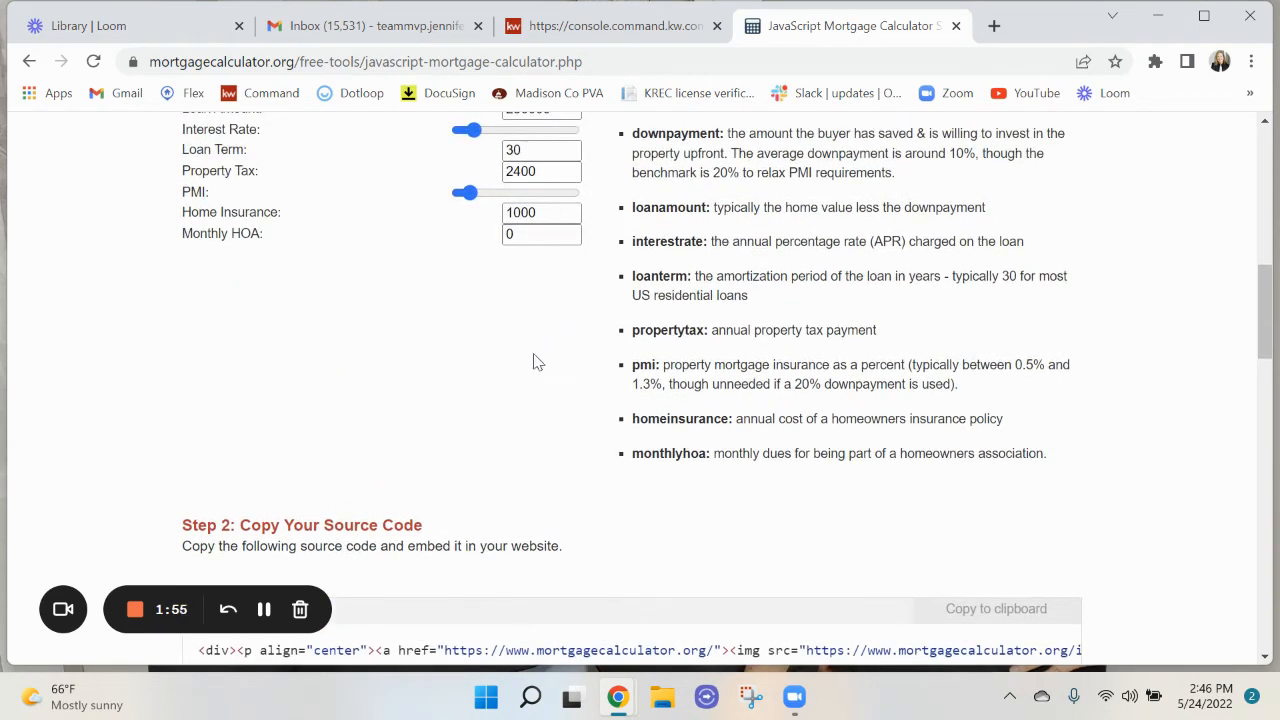
scroll(588, 458, "down", 2)
scroll(588, 458, "down", 1)
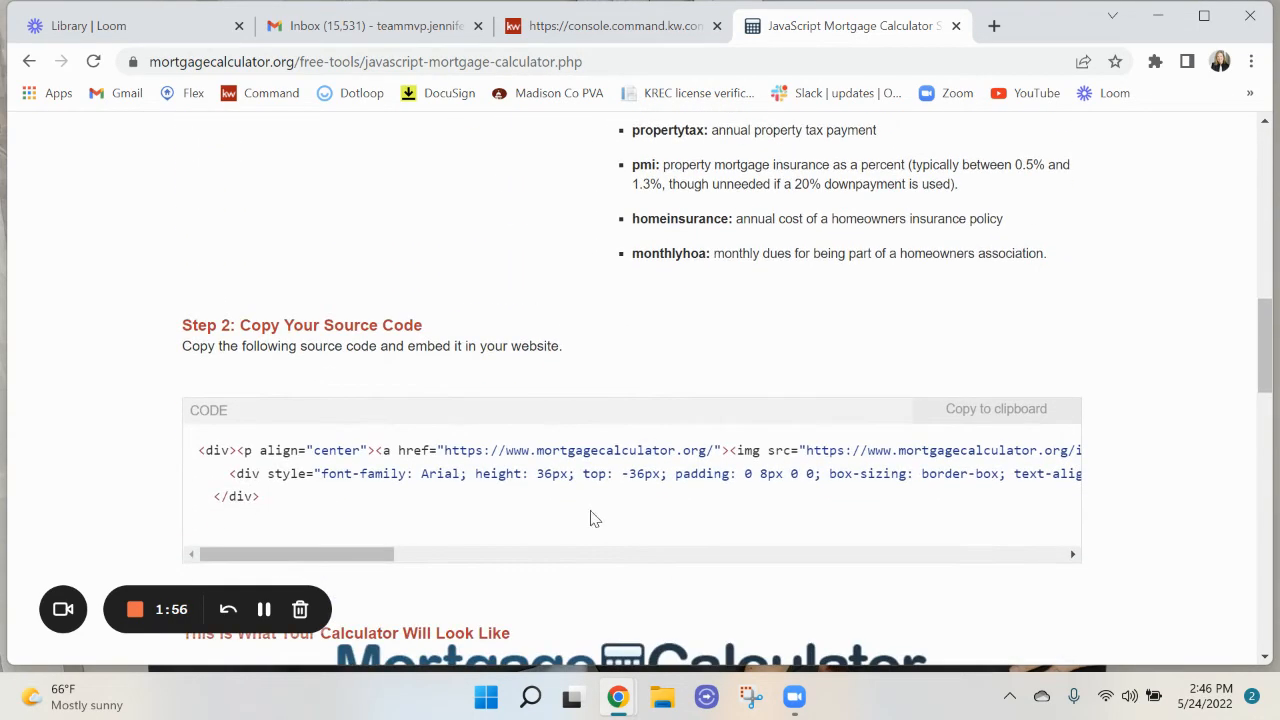
left_click(989, 418)
- Switch back to the Command page editor and replace the text block's placeholder with the copied mortgage calculator embed code
left_click(595, 37)
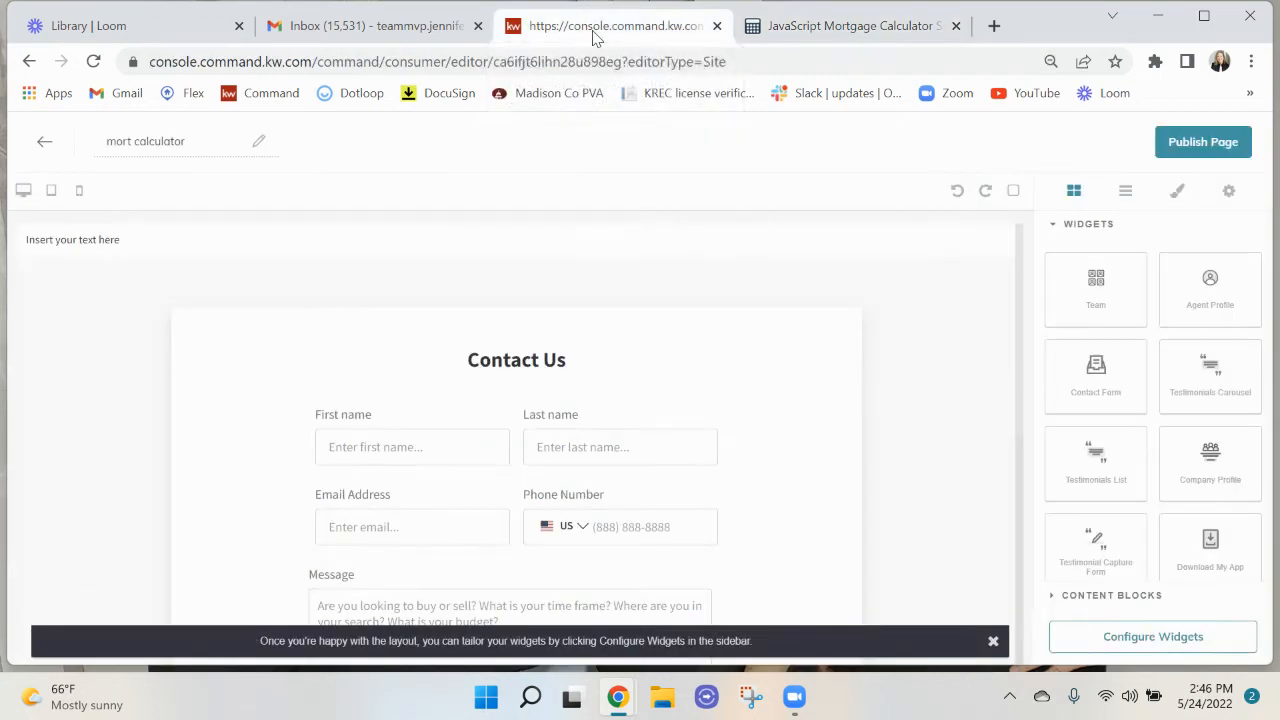
left_click(95, 249)
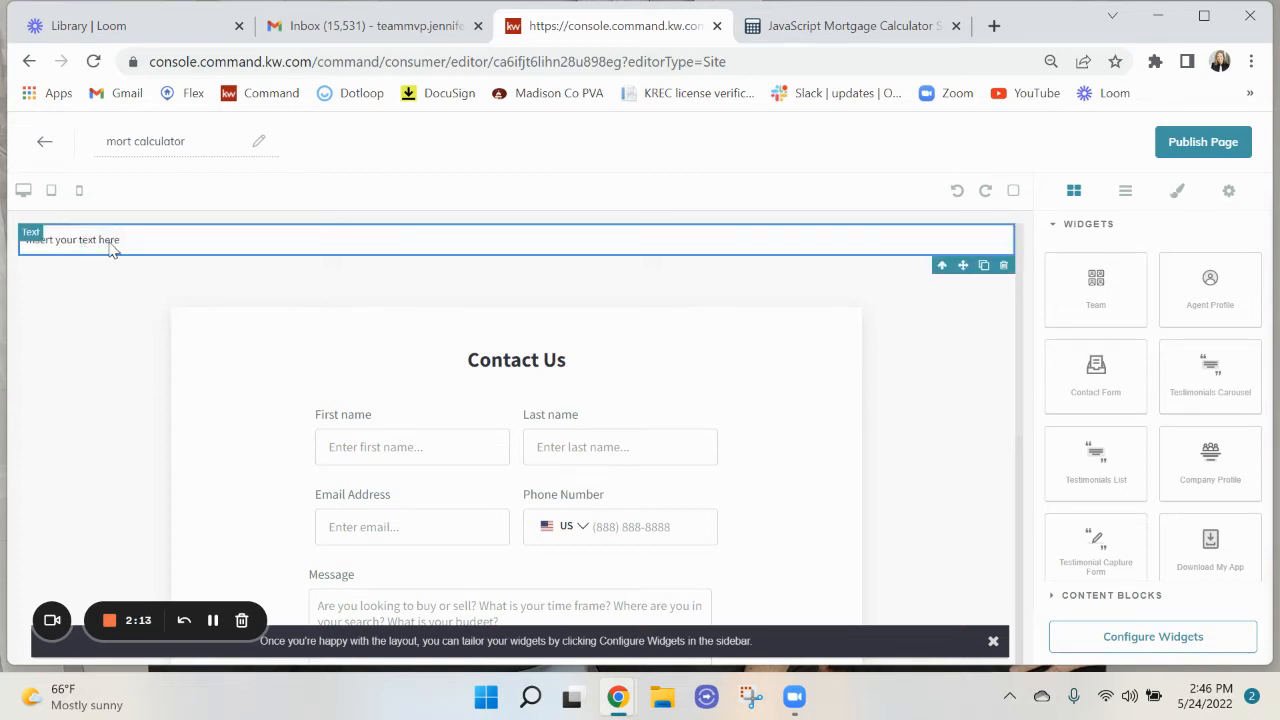
left_click(111, 243)
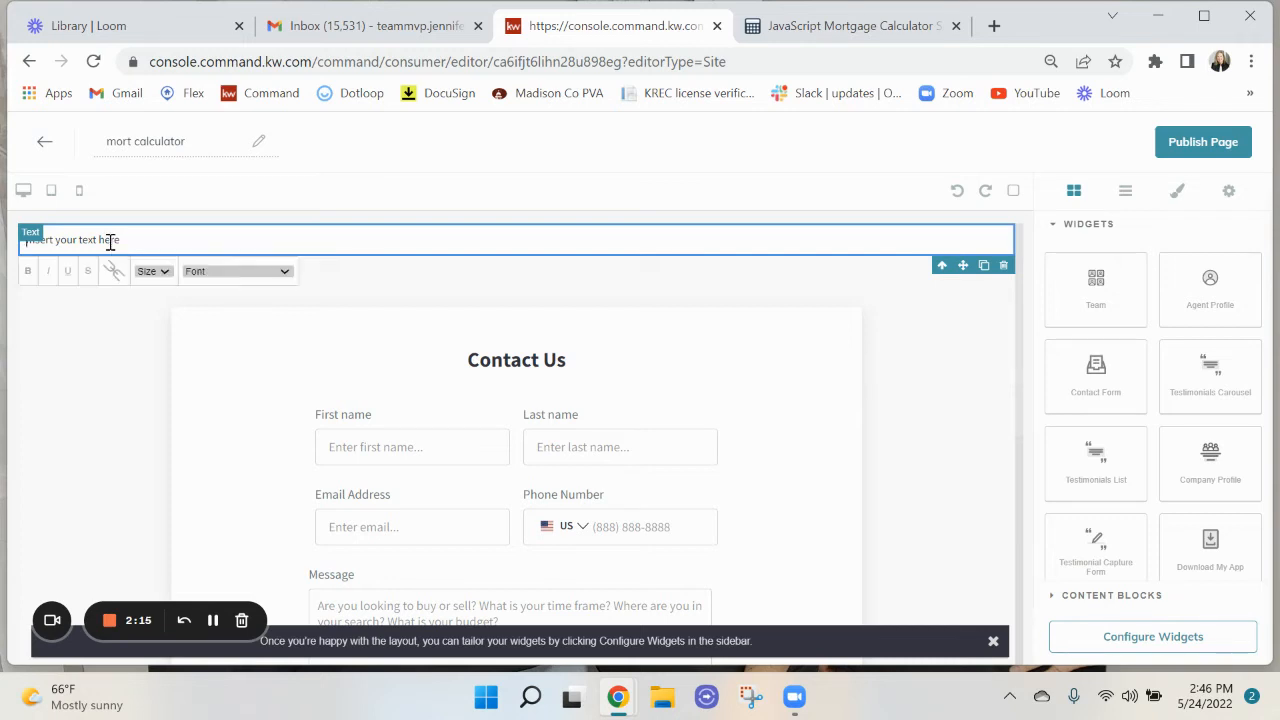
left_click_drag(133, 246, 8, 240)
key("ctrl+v")
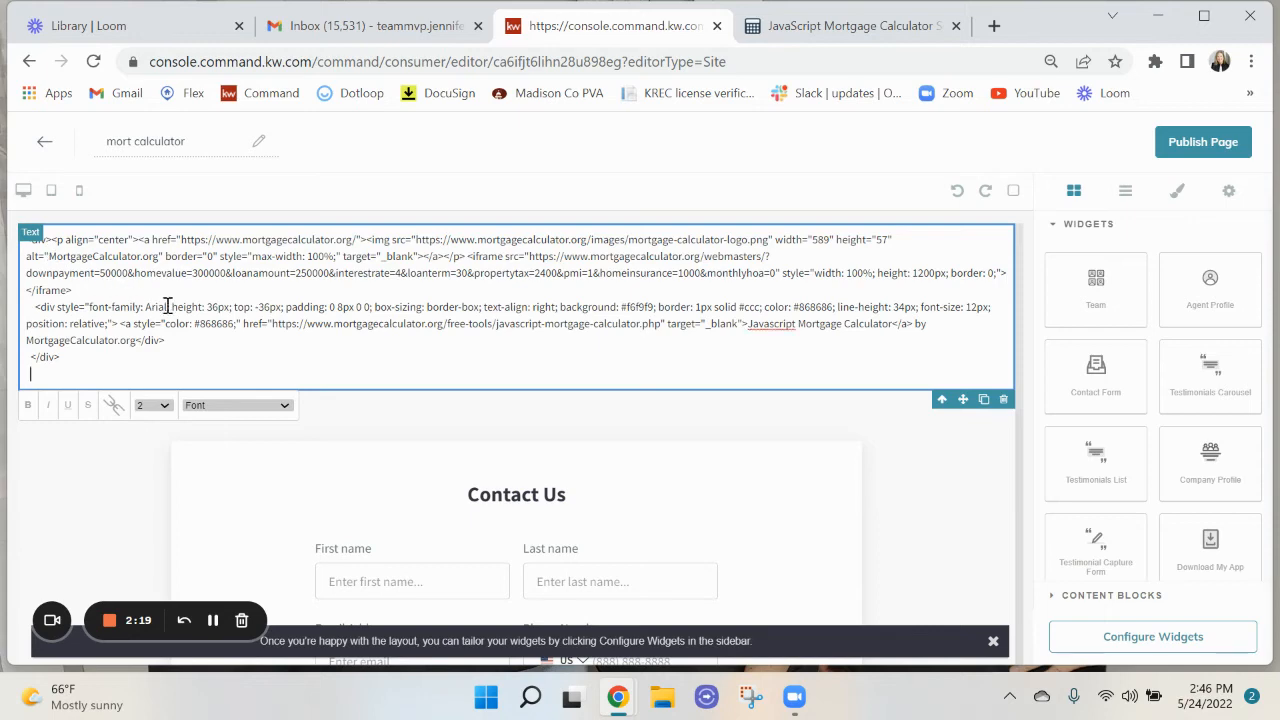
left_click(560, 409)
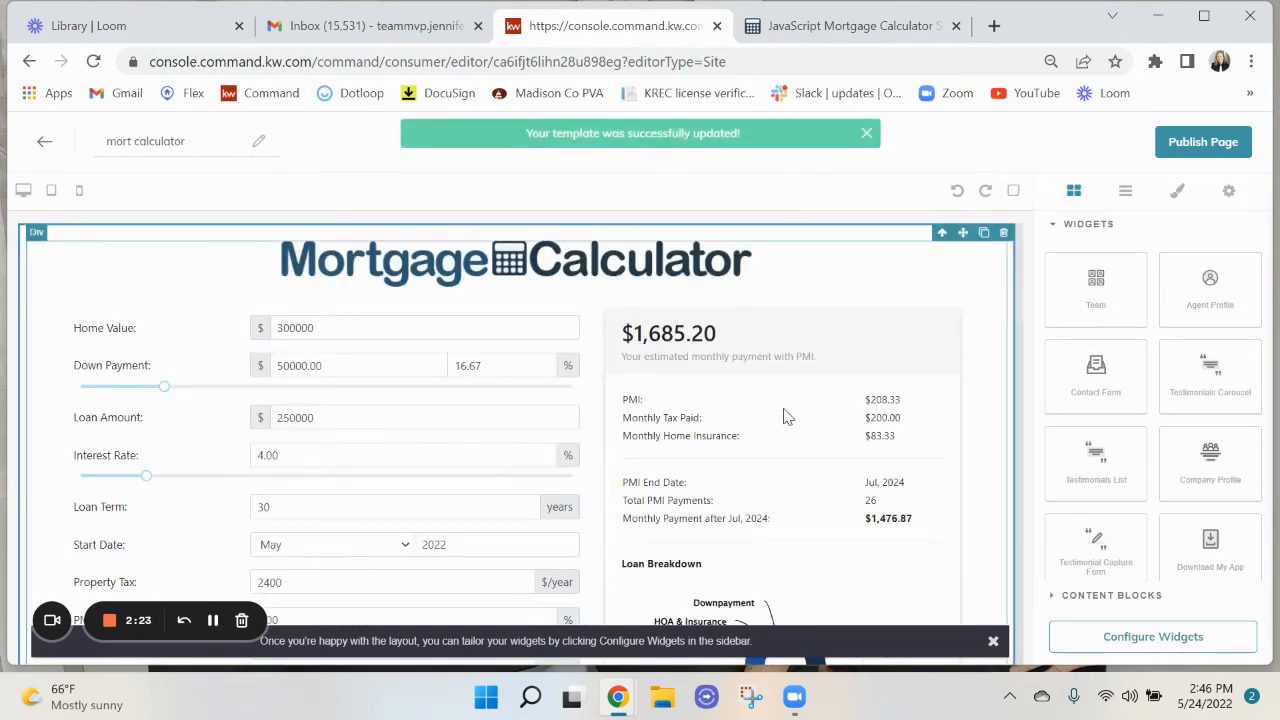
- Check the embedded calculator and contact form, publish the page, and continue to site settings to add it to the active site
scroll(787, 418, "down", 4)
scroll(787, 418, "down", 10)
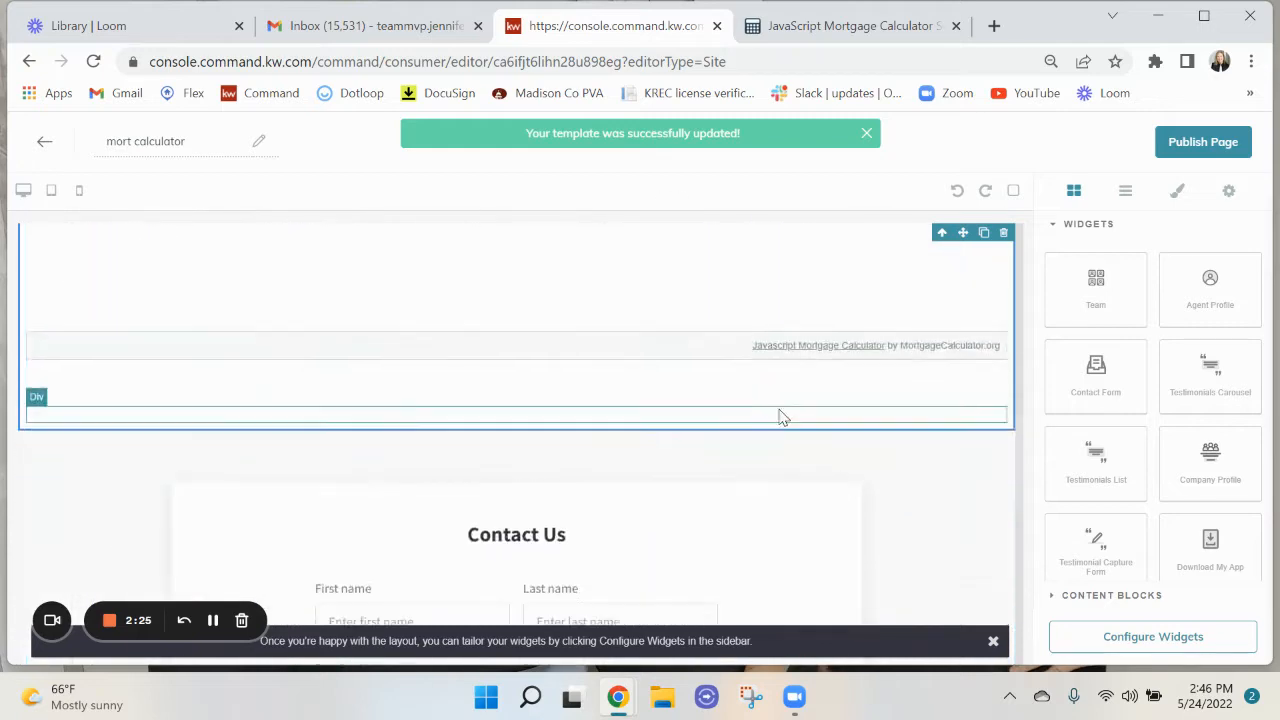
scroll(779, 418, "up", 2)
scroll(779, 418, "up", 8)
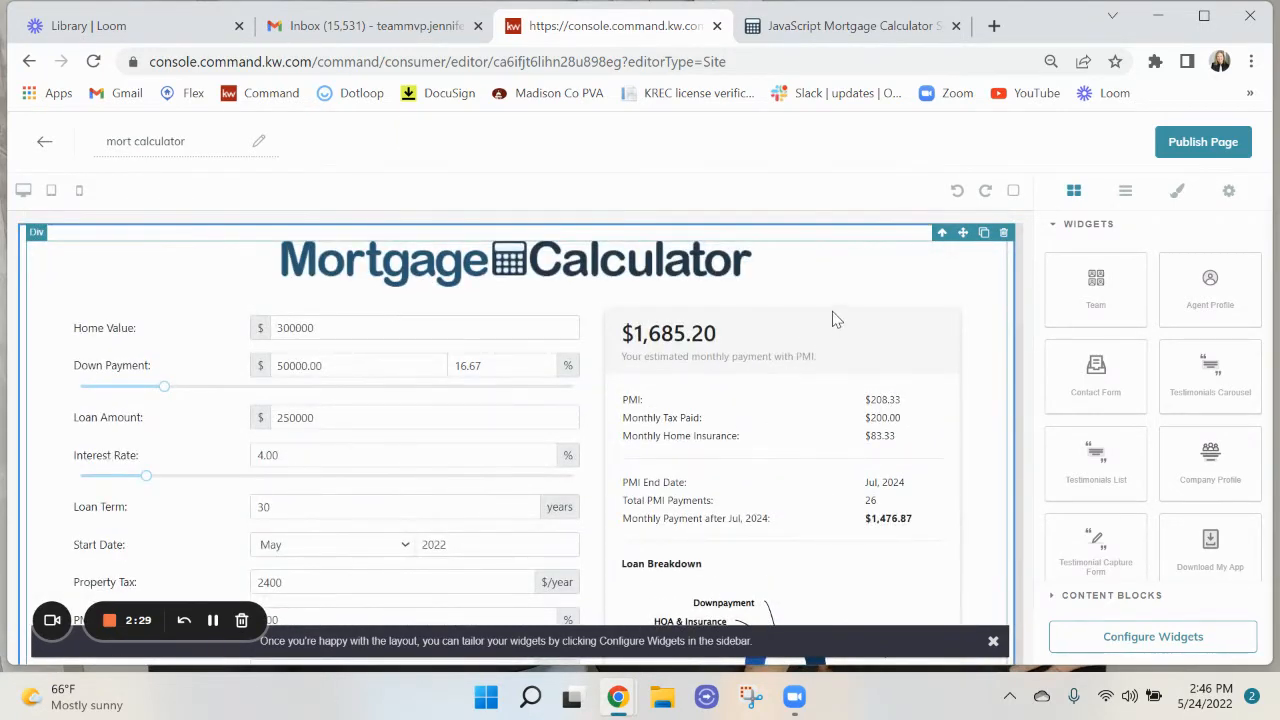
left_click(1211, 145)
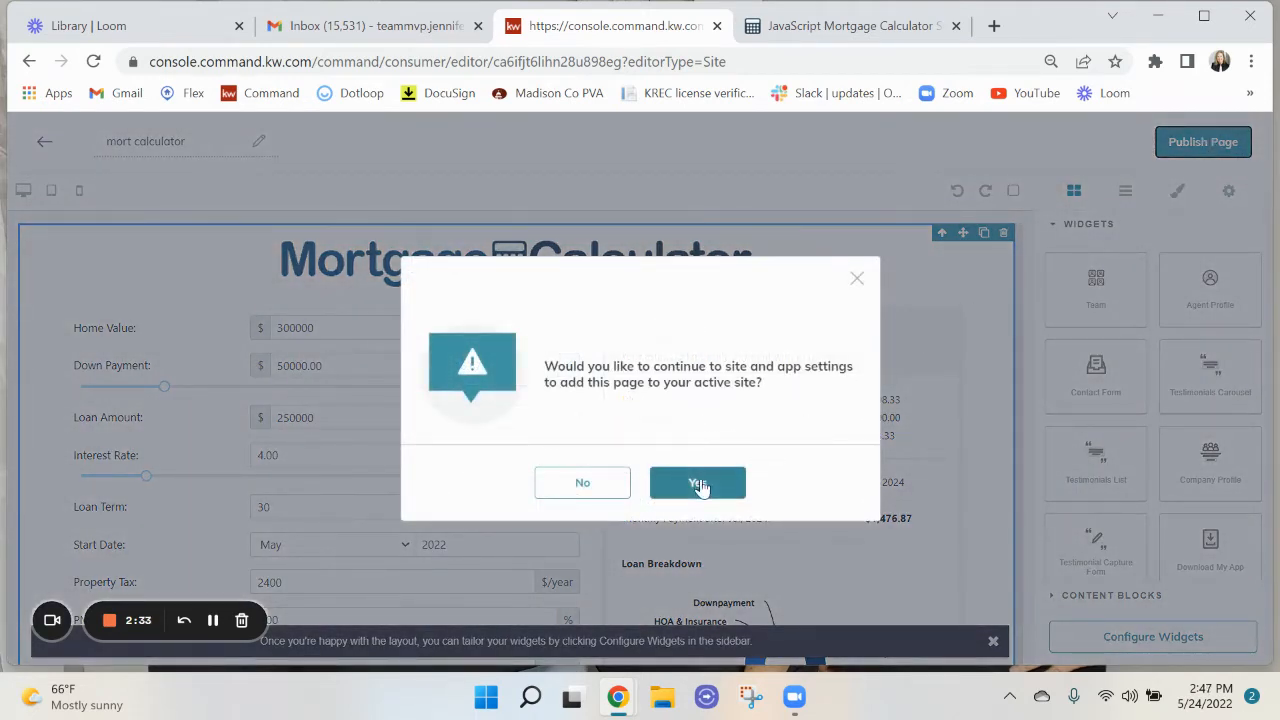
left_click(699, 485)
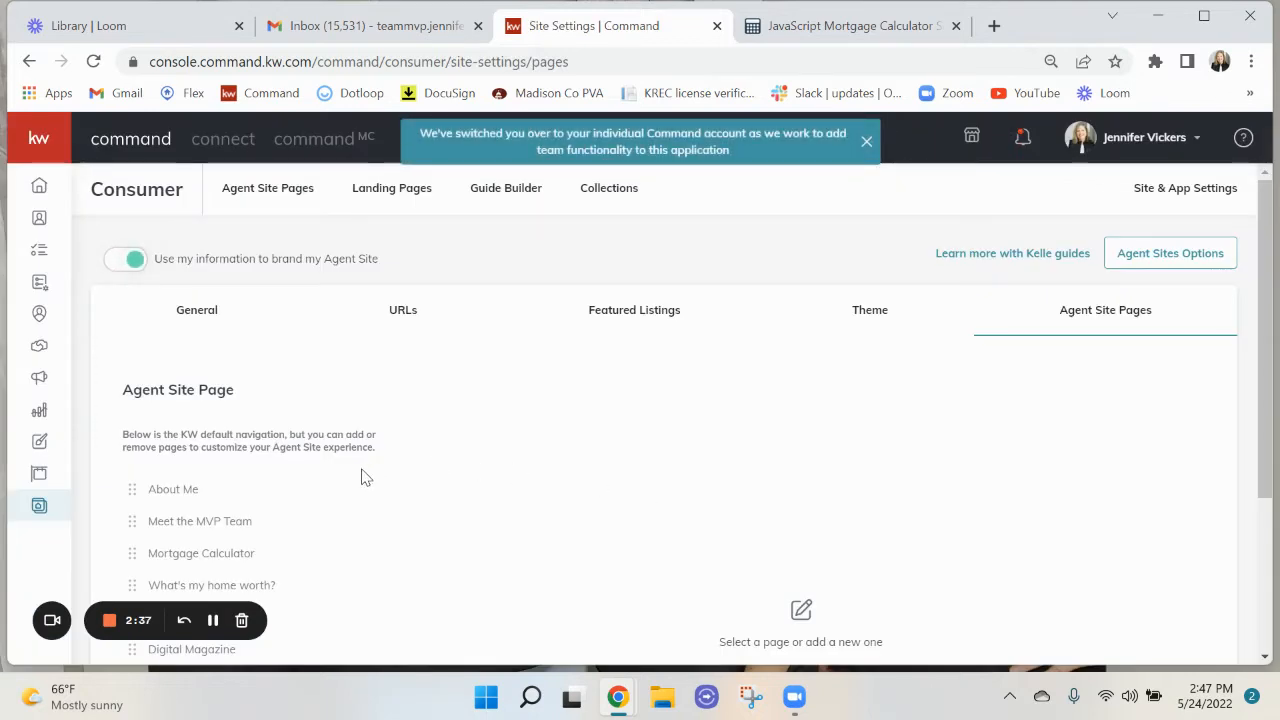
- Add a new page to the agent site navigation and link it to the "mort calculator" page
scroll(367, 468, "down", 3)
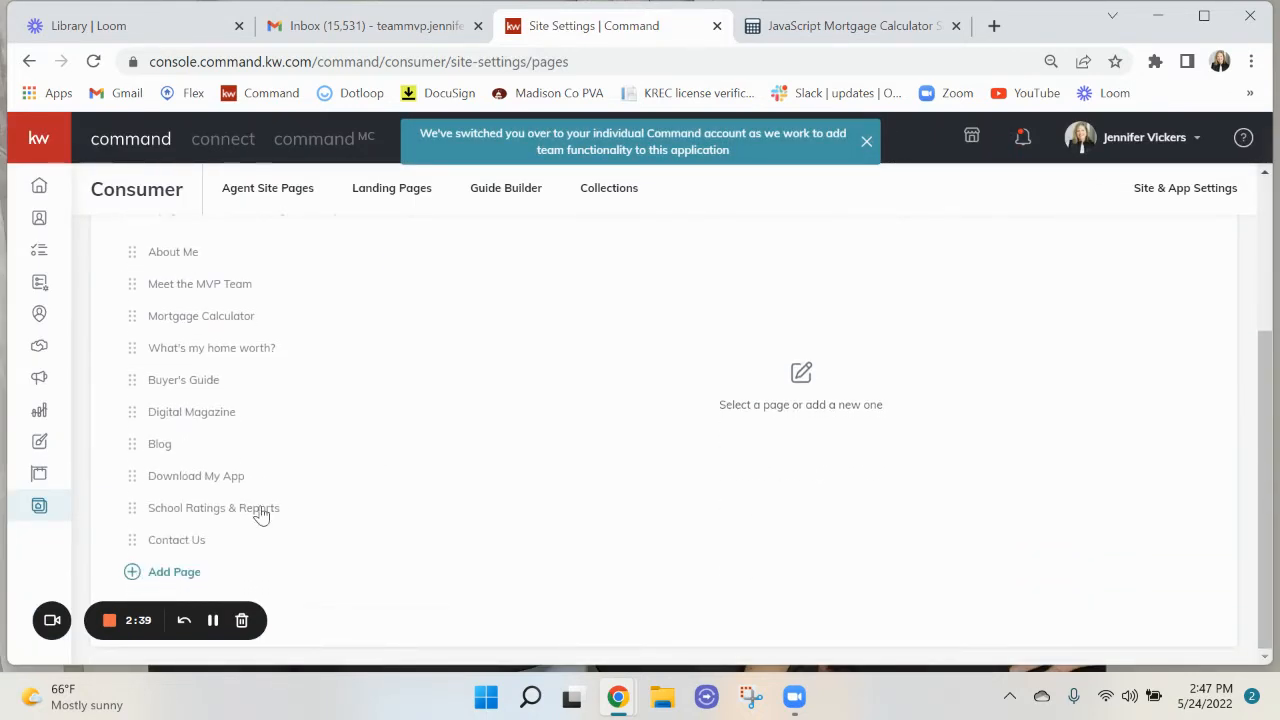
left_click(172, 574)
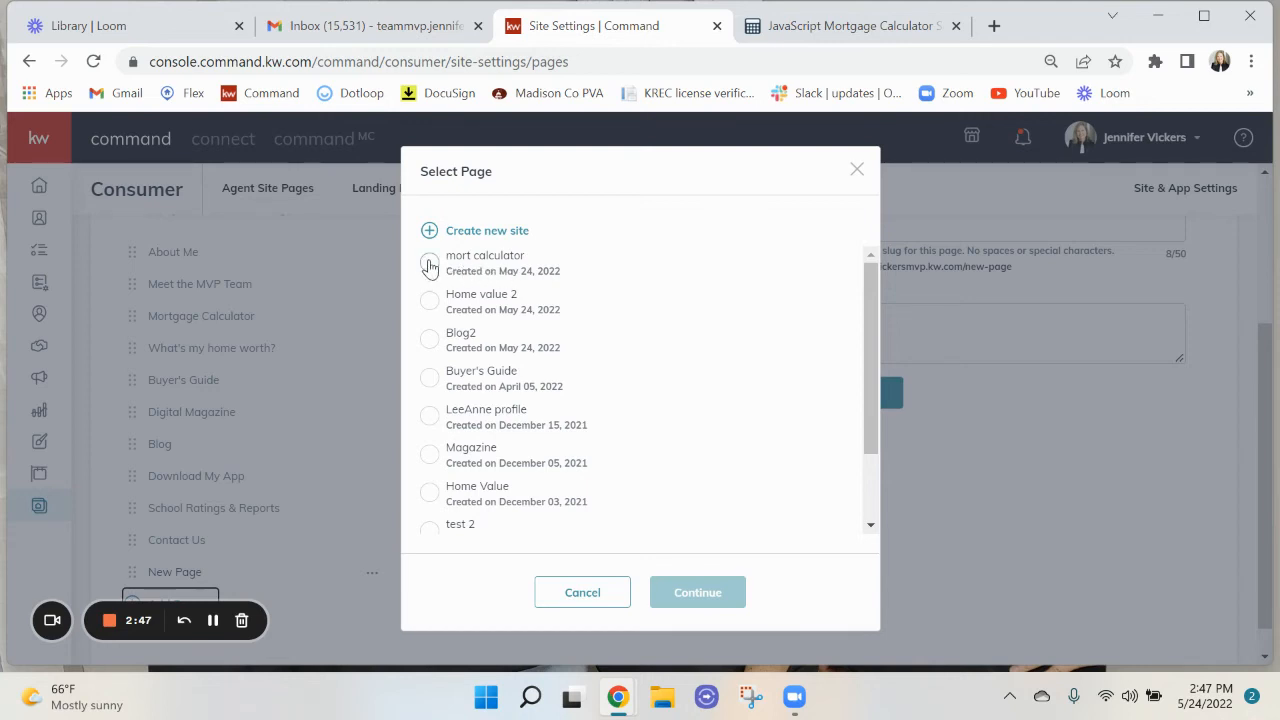
left_click(430, 263)
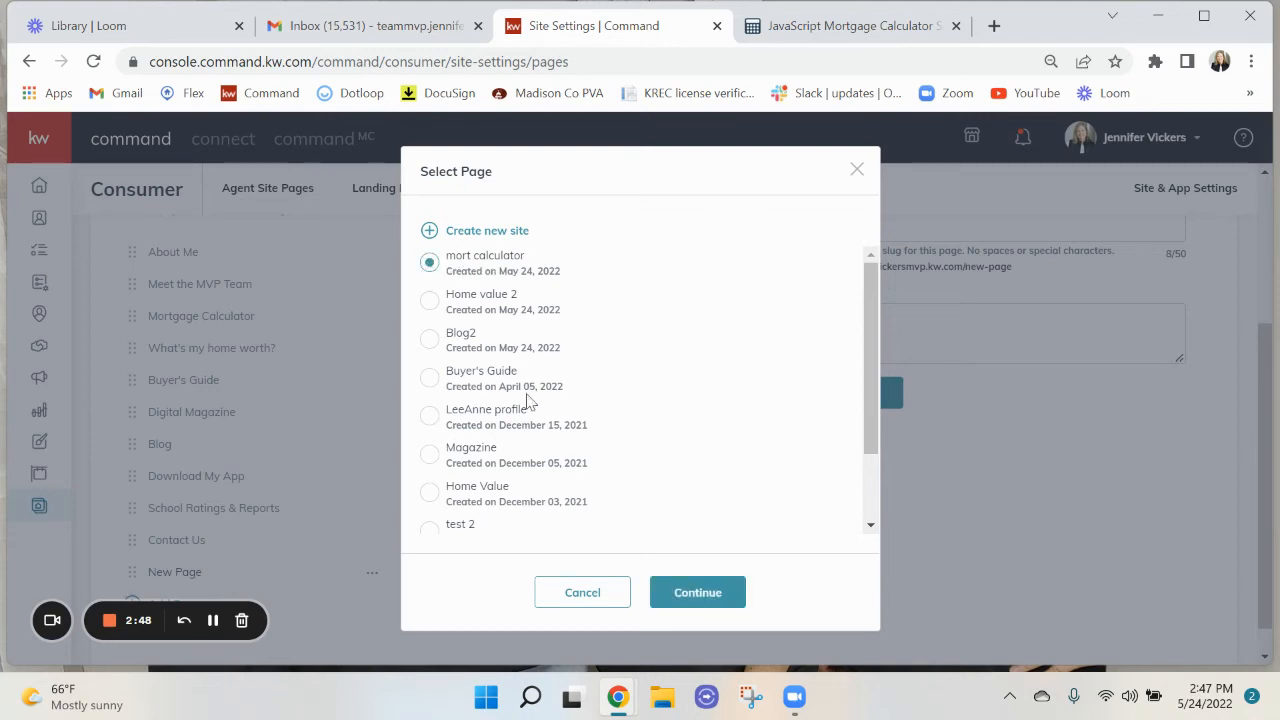
left_click(694, 595)
- Set the new page's title to "Mortgage Calculator"
scroll(617, 429, "up", 3)
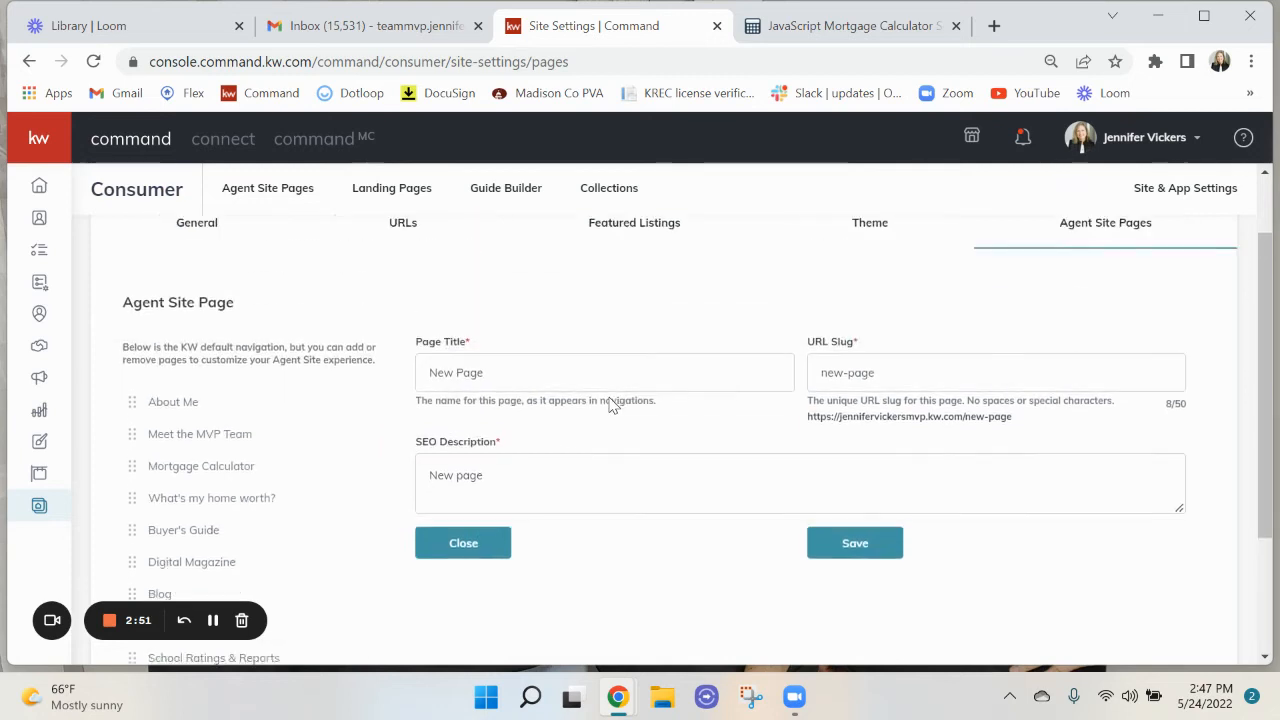
left_click_drag(500, 457, 401, 468)
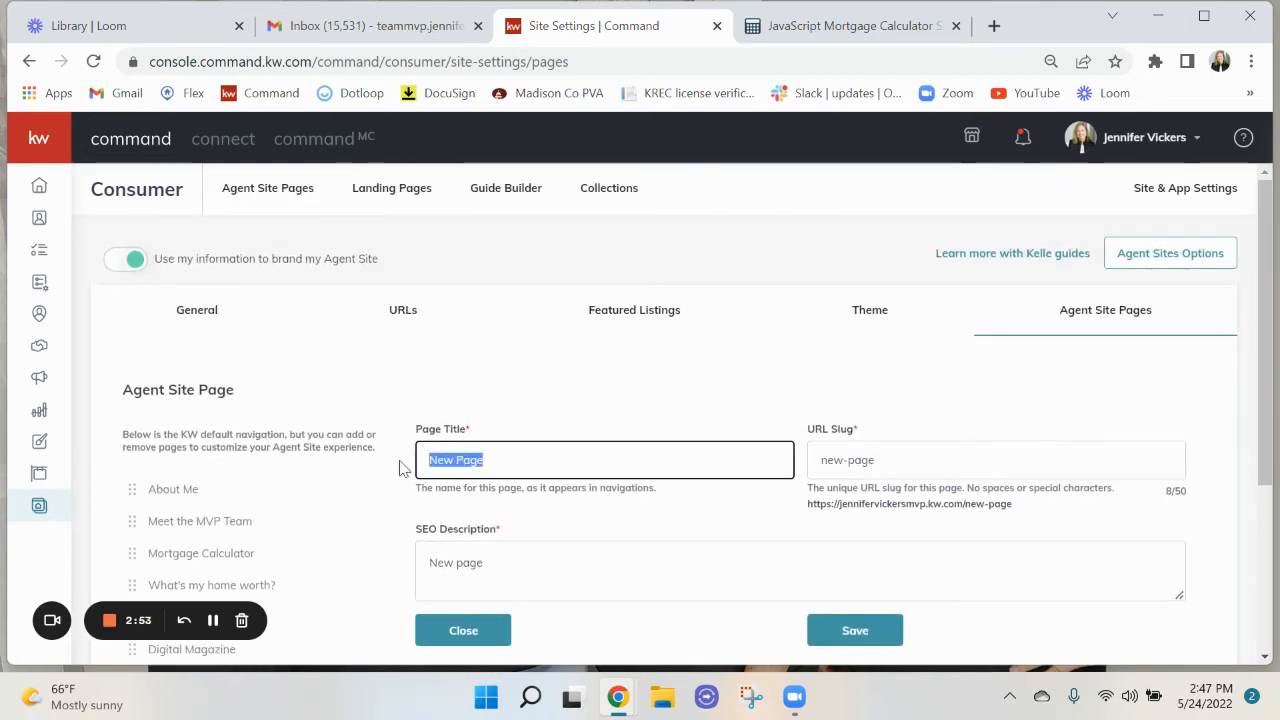
type("Mor")
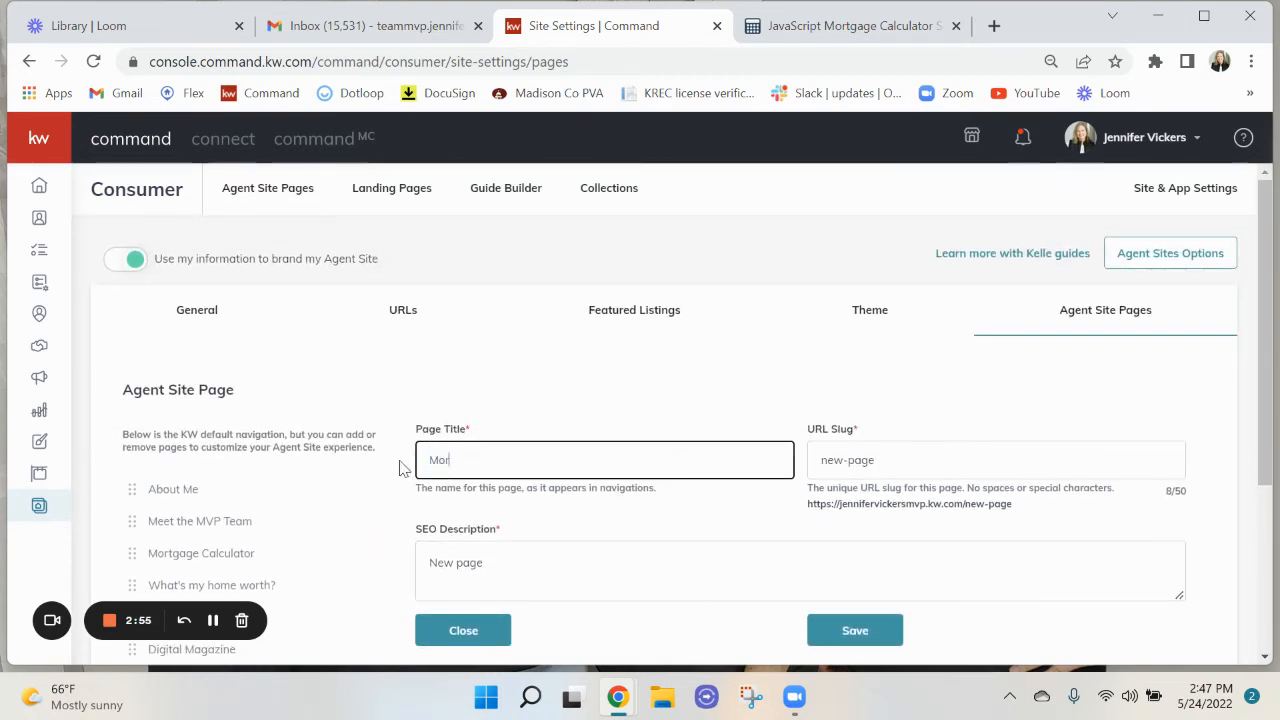
type("tgage Calculator")
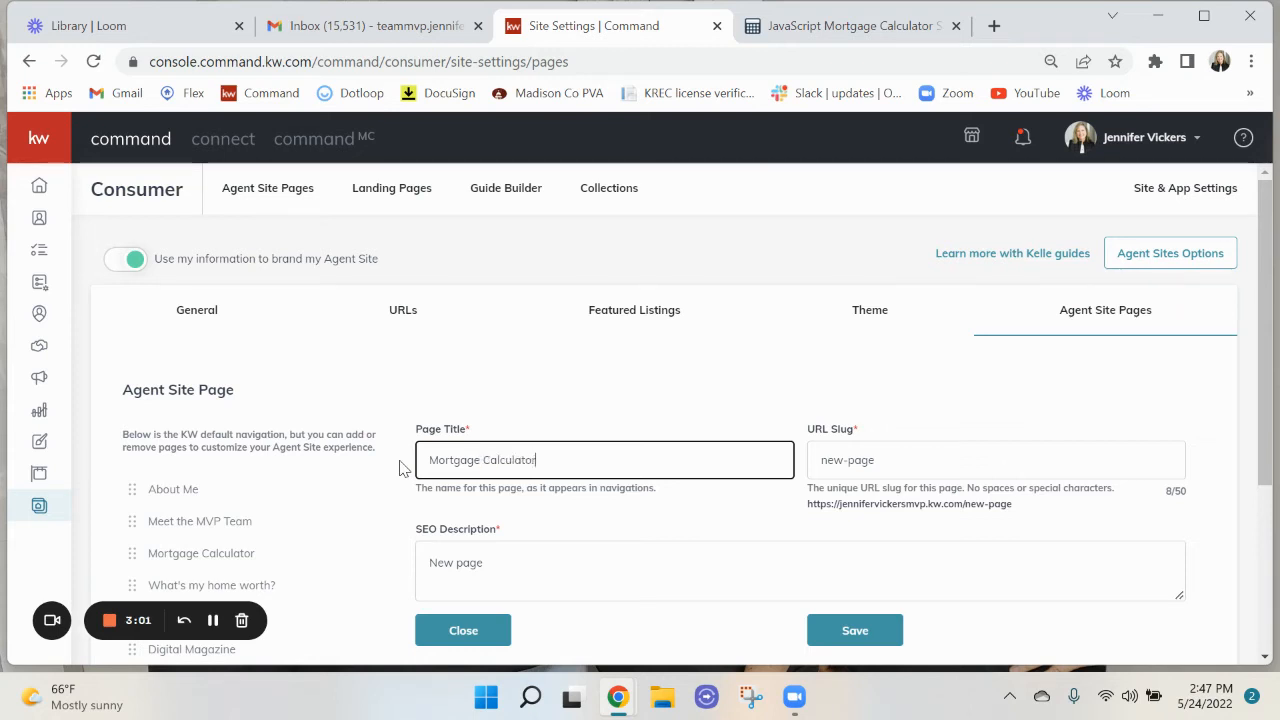
- Set the new page's URL slug to "calculator2"
key("Tab")
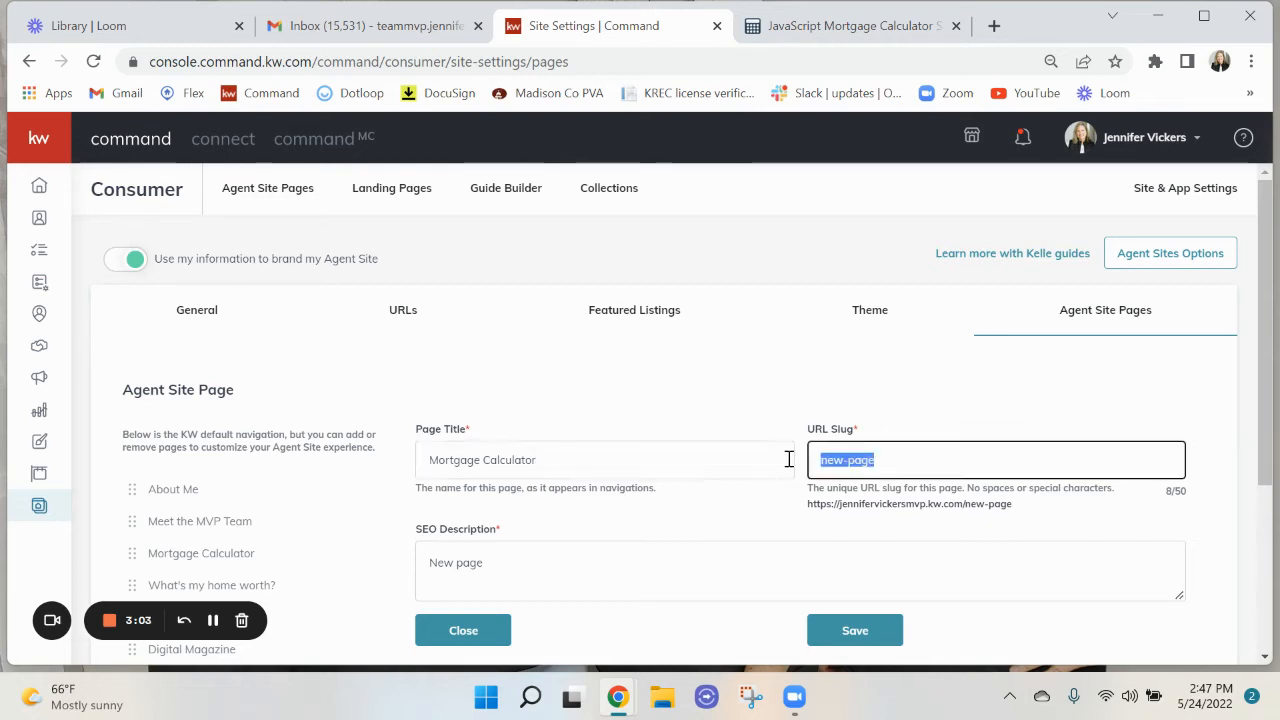
type("caclu")
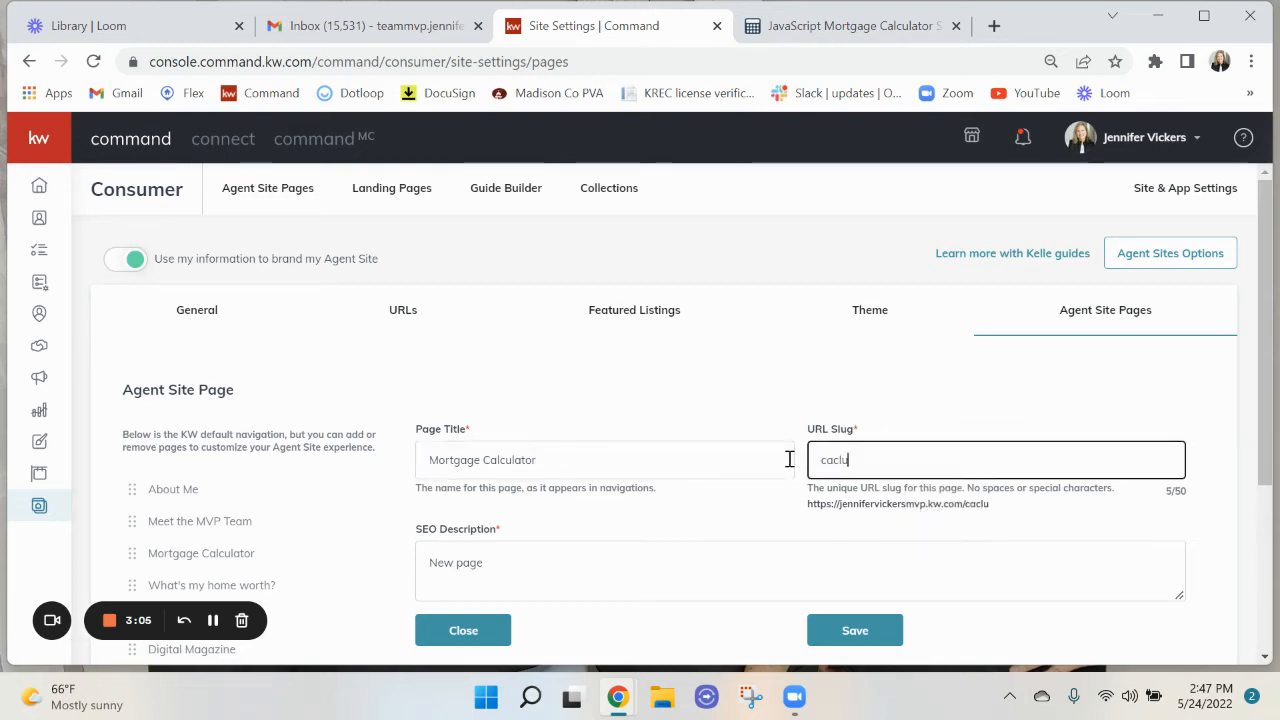
key("BackSpace")
key("BackSpace")
key("BackSpace")
type("lc")
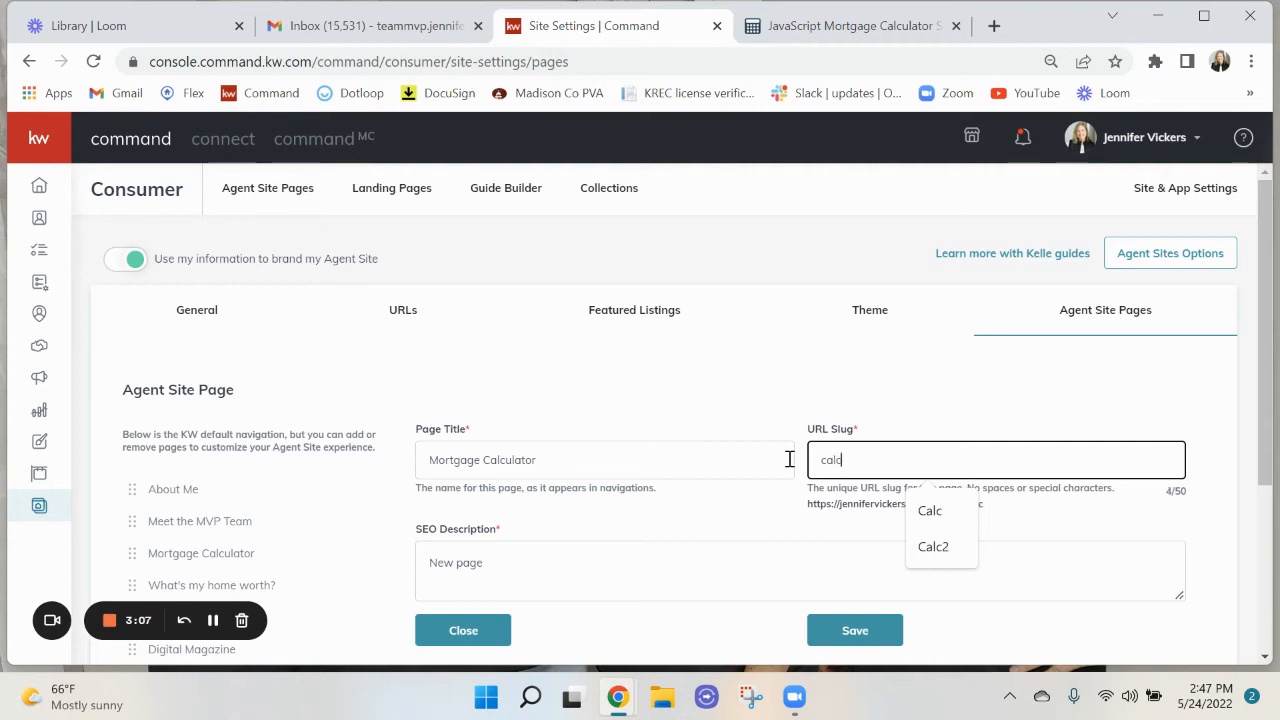
type("ulator")
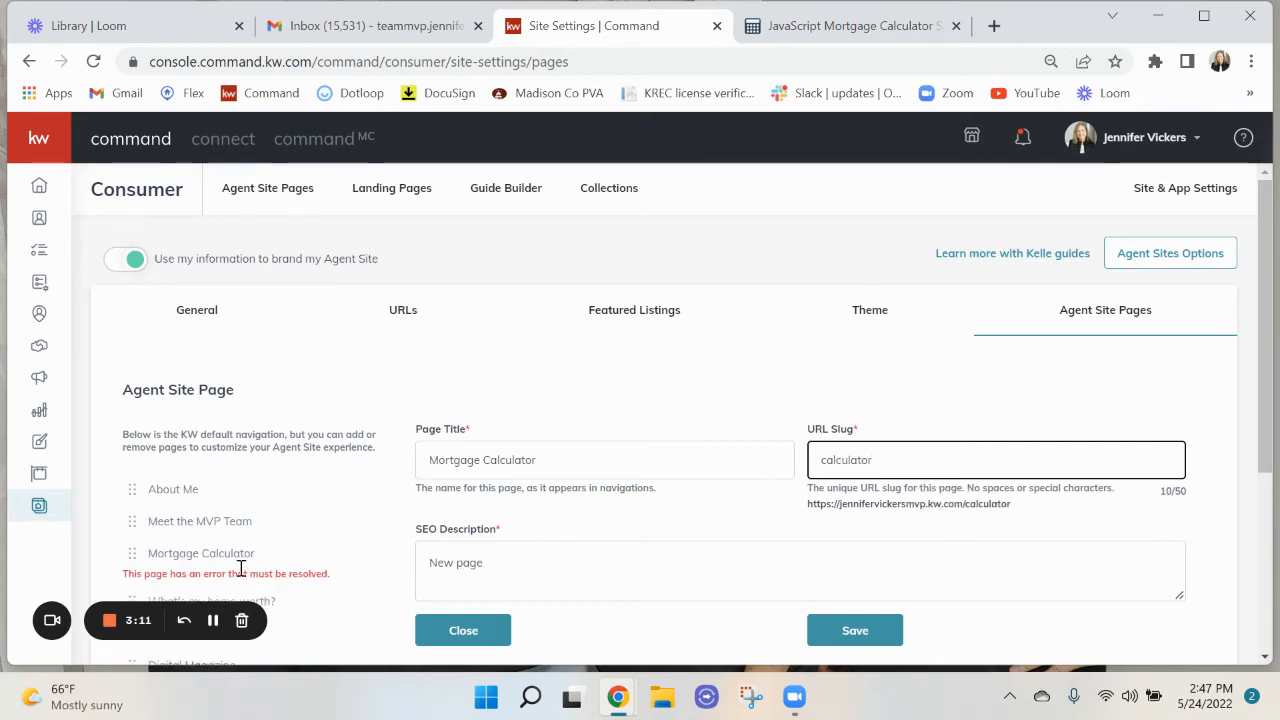
type("2")
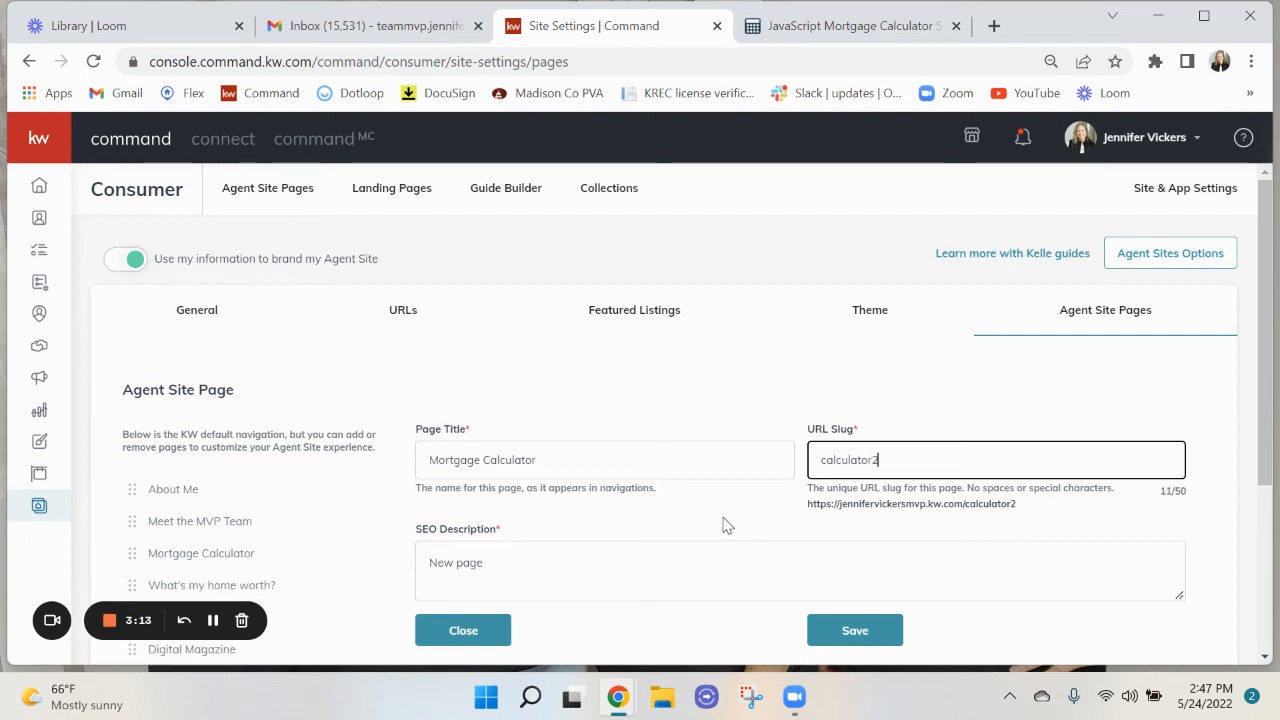
- Replace the new page's SEO description with "Real estate calculator" and save the page settings
scroll(306, 523, "down", 1)
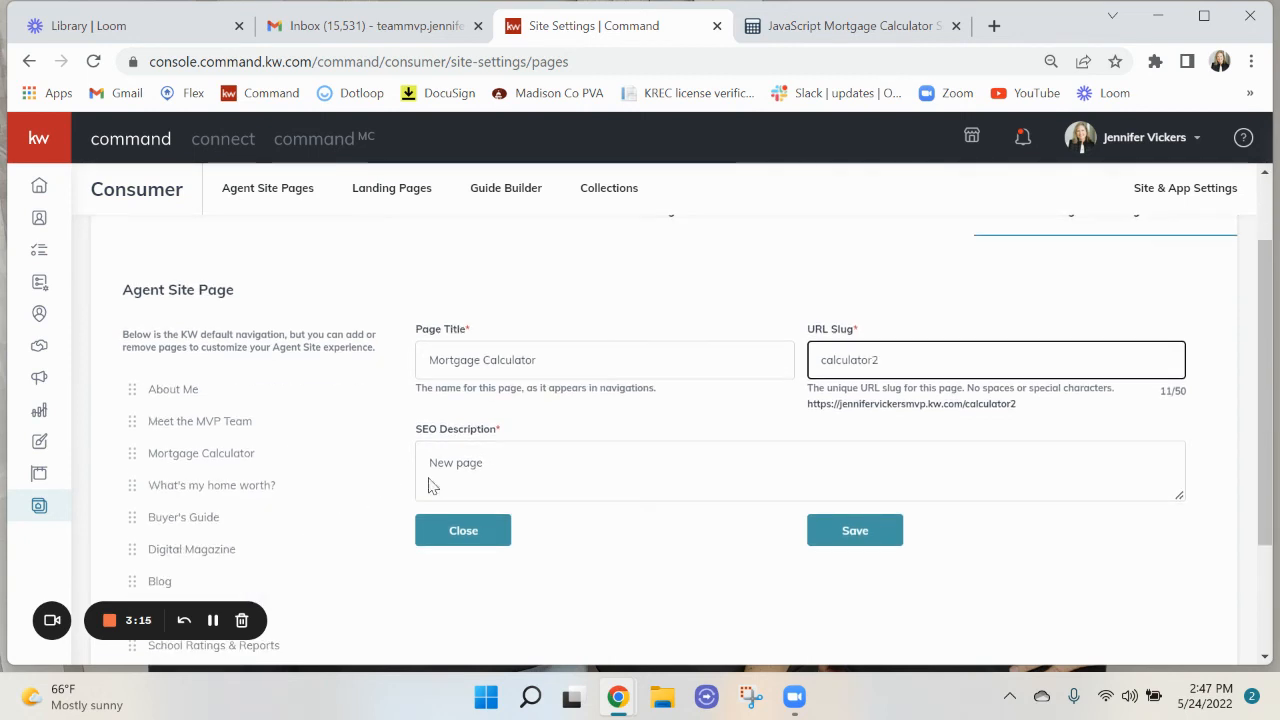
left_click_drag(489, 463, 424, 468)
type("n")
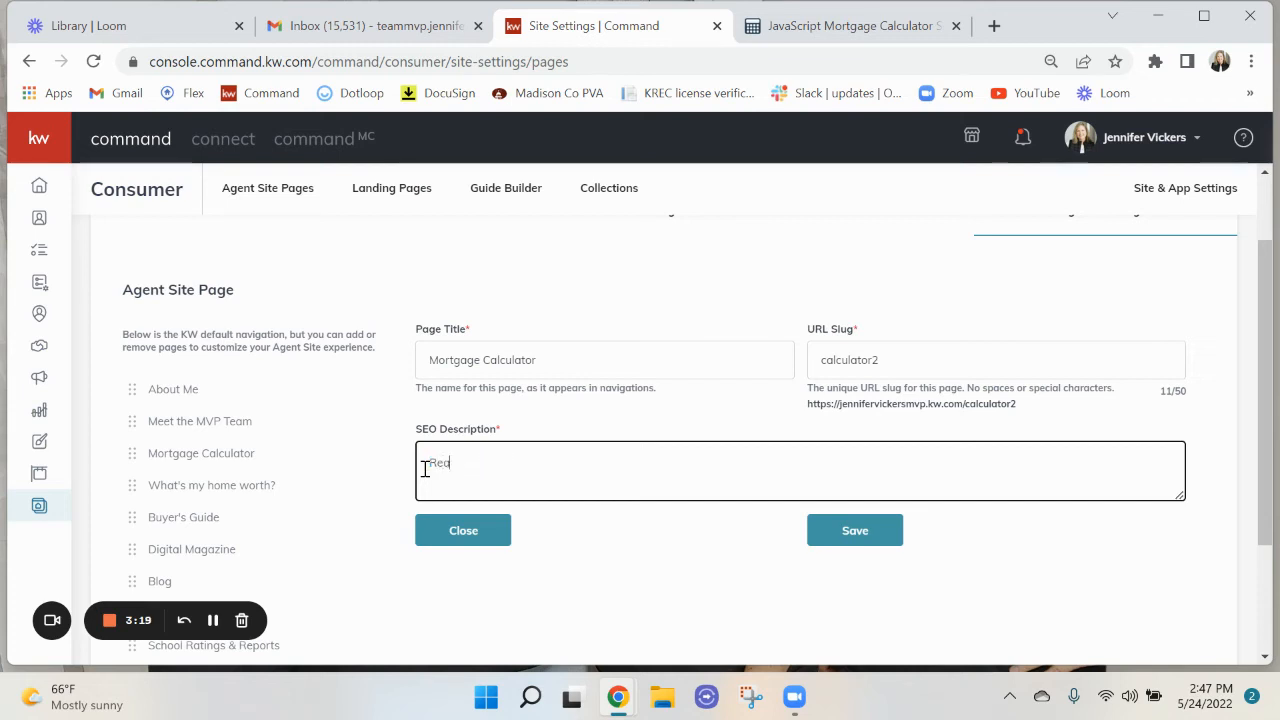
type("eal estate calculator")
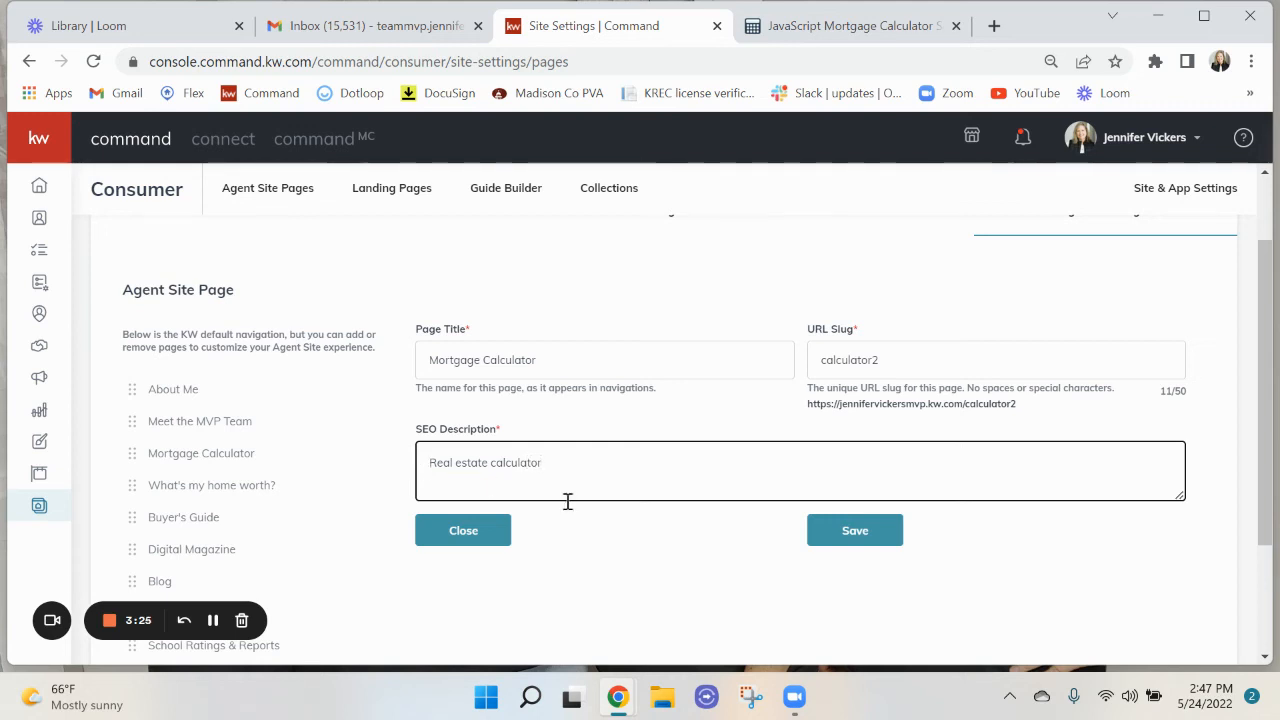
left_click(868, 541)
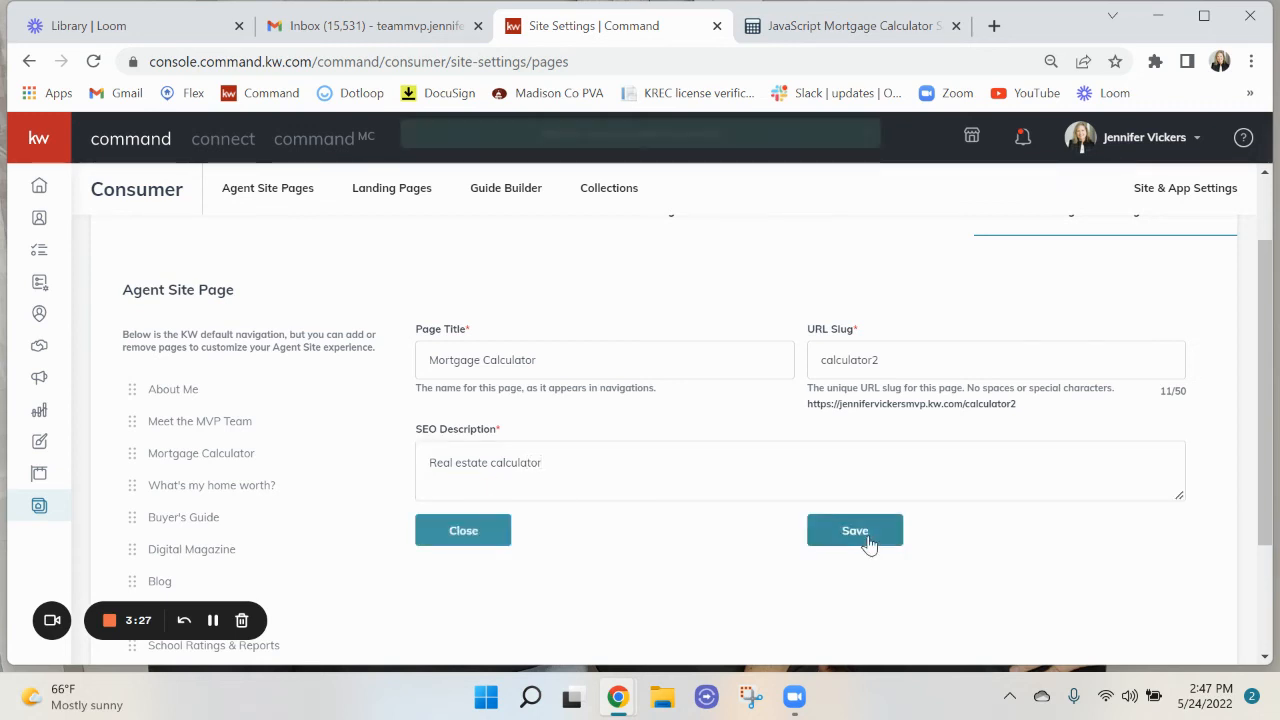
- Shorten the new page's title to "Mort Calculator", save the change, and check the page in the navigation list
scroll(323, 443, "down", 3)
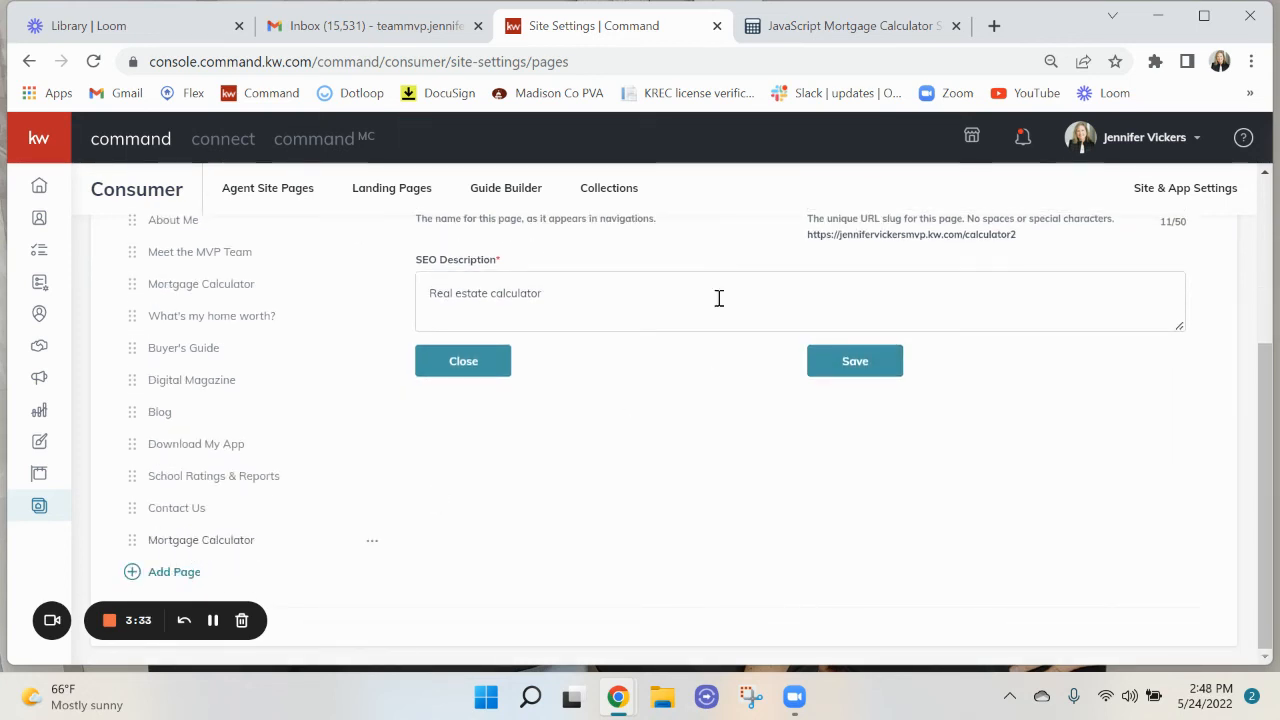
scroll(717, 297, "up", 2)
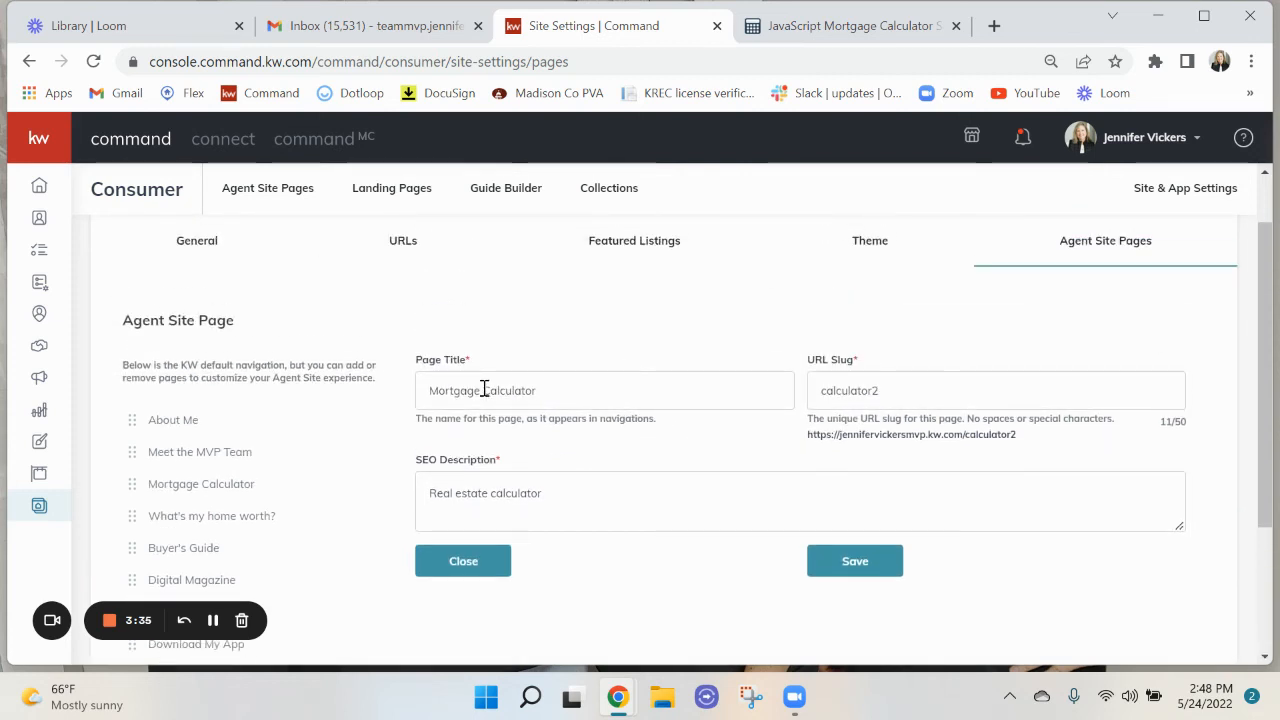
left_click(484, 390)
key("BackSpace")
key("BackSpace")
key("BackSpace")
key("BackSpace")
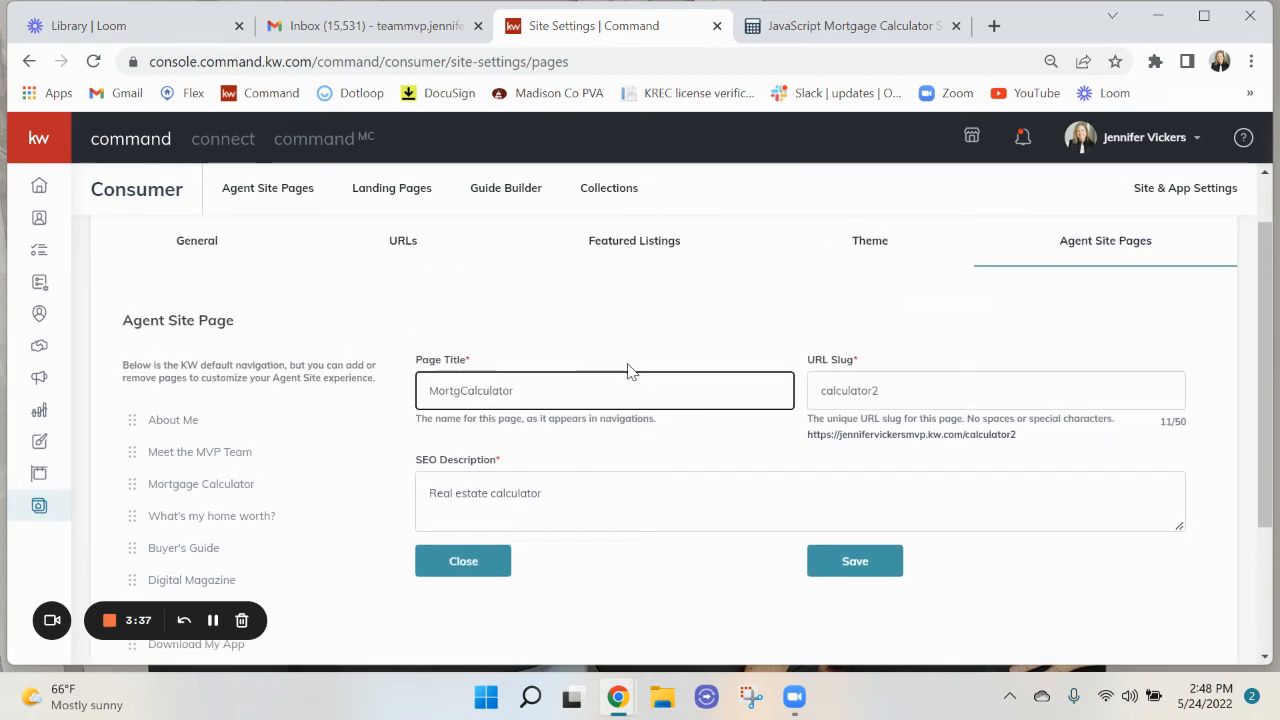
left_click(881, 556)
scroll(303, 468, "down", 2)
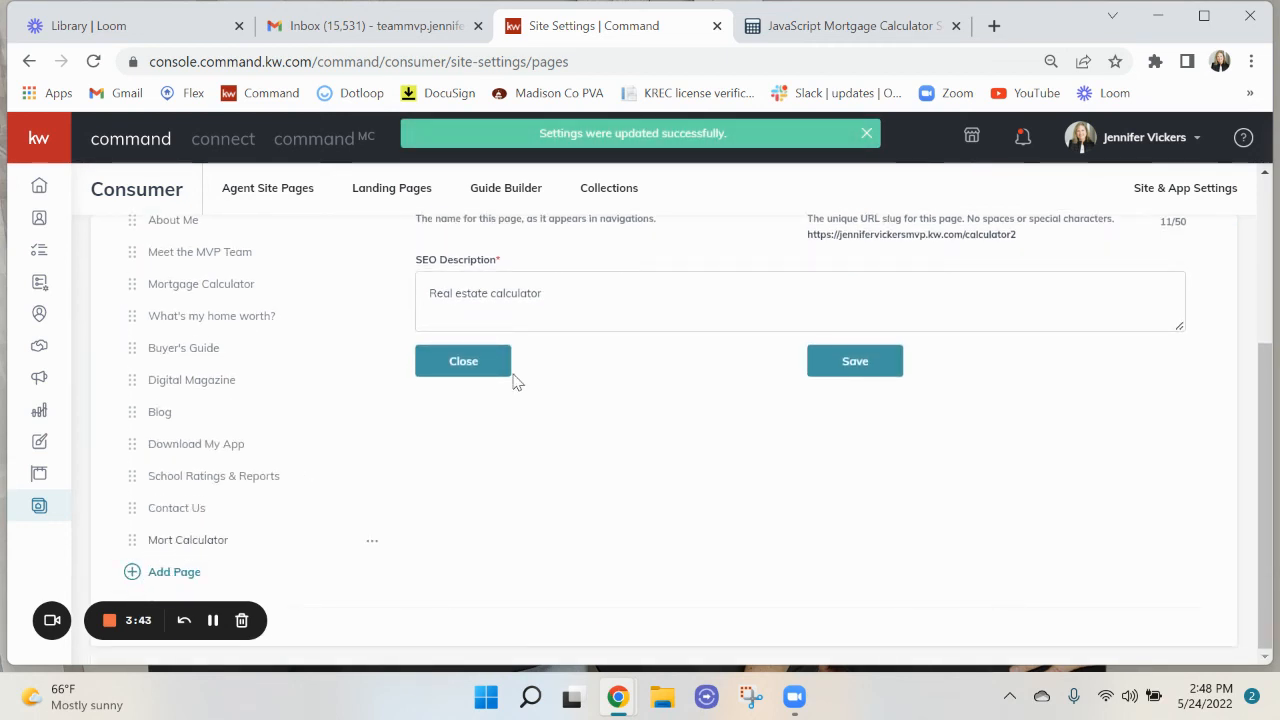
- Open the live agent site in a new browser tab and check the embedded calculator on its Mort Calculator page
left_click(994, 27)
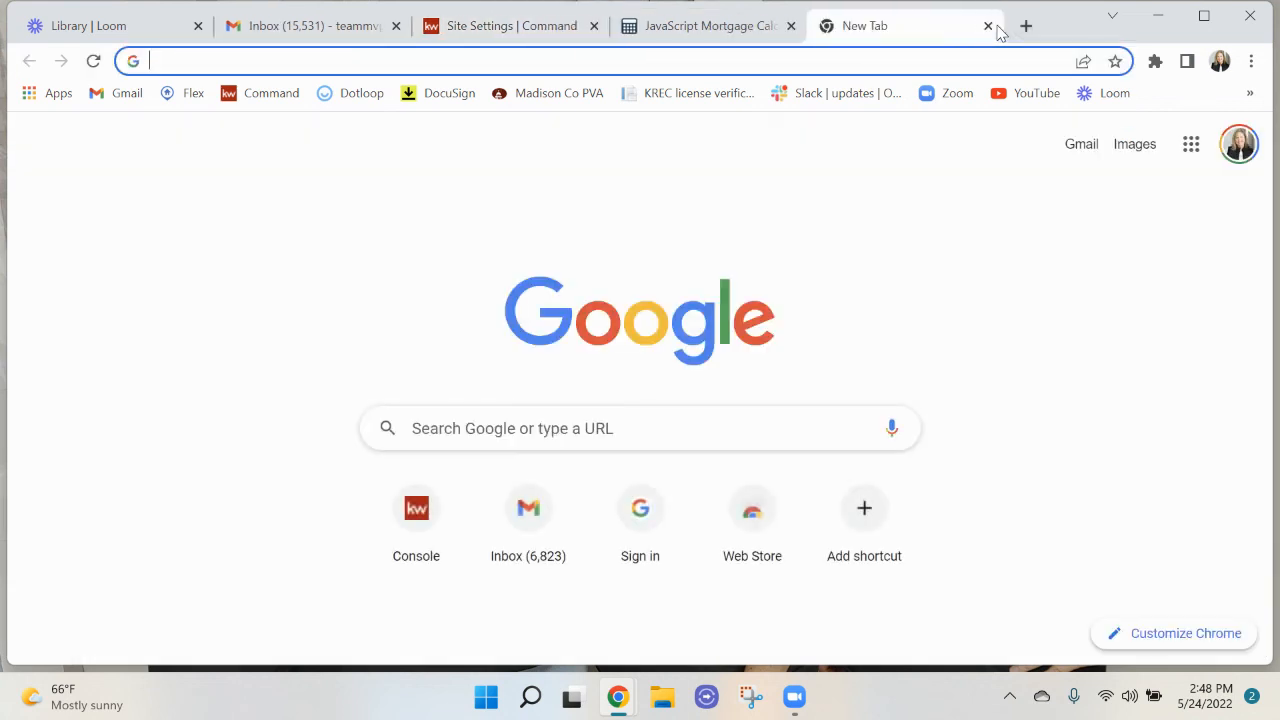
type("je")
key("Return")
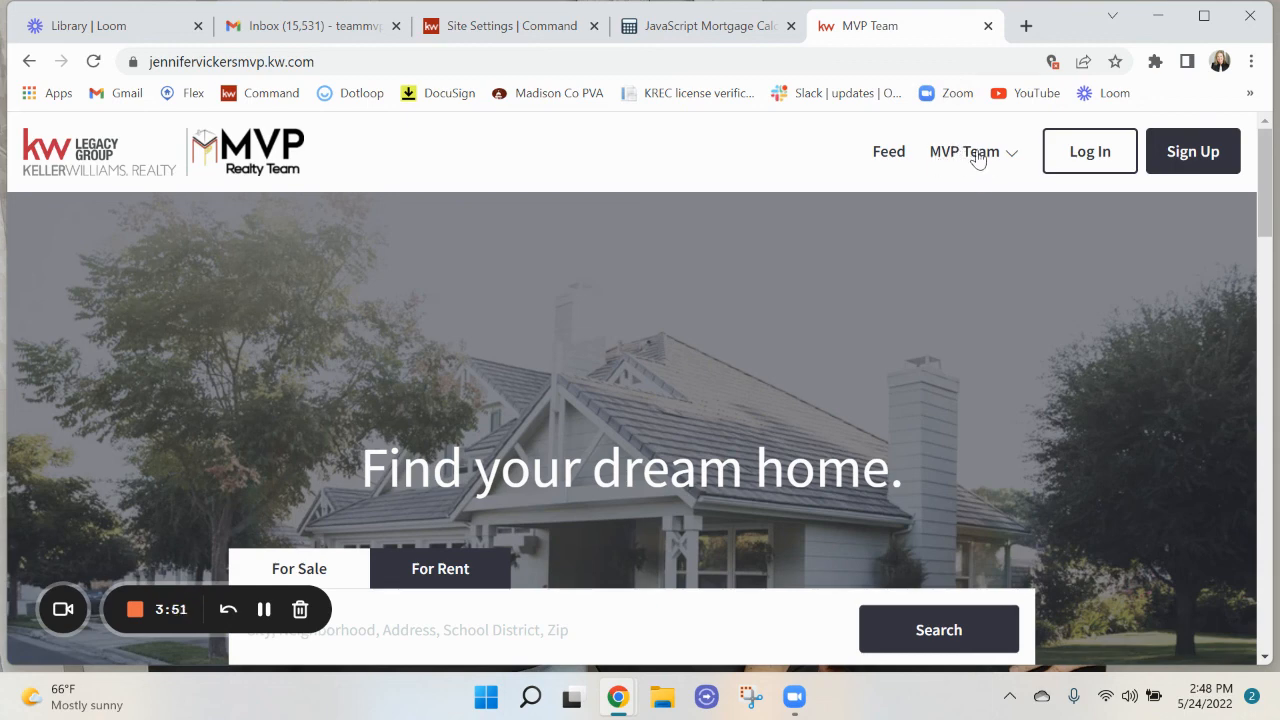
left_click(975, 155)
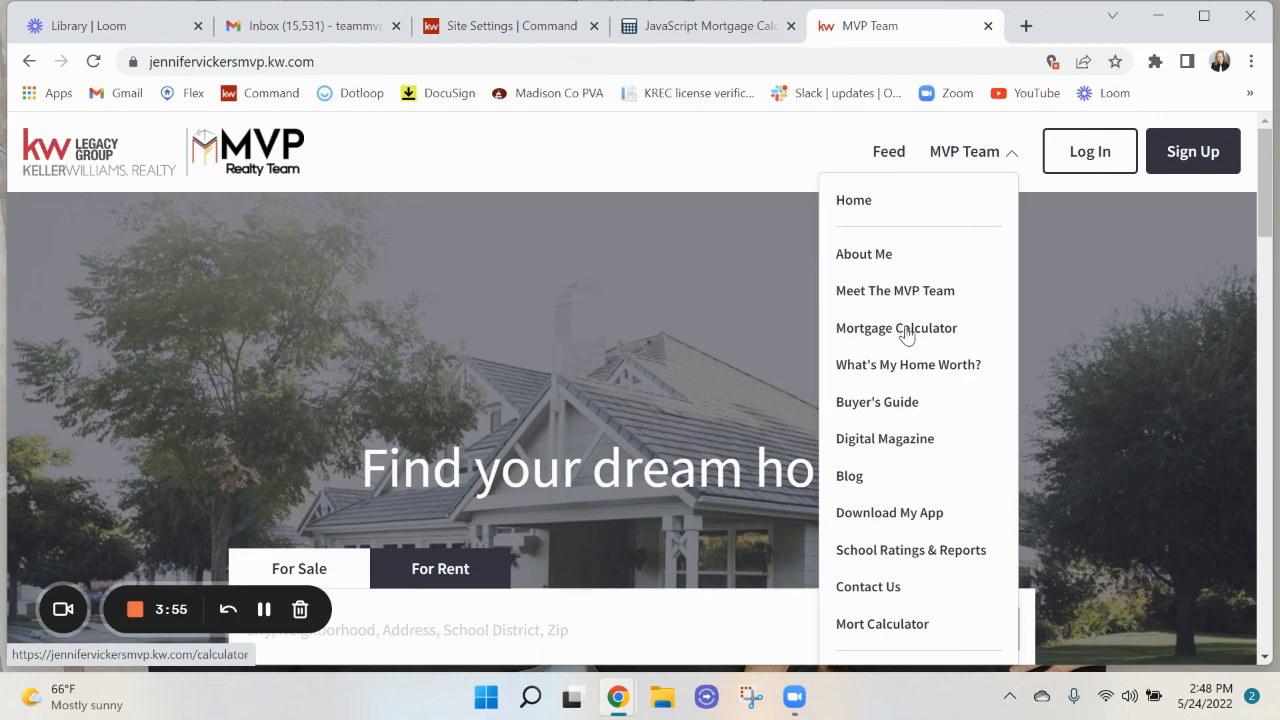
left_click(876, 628)
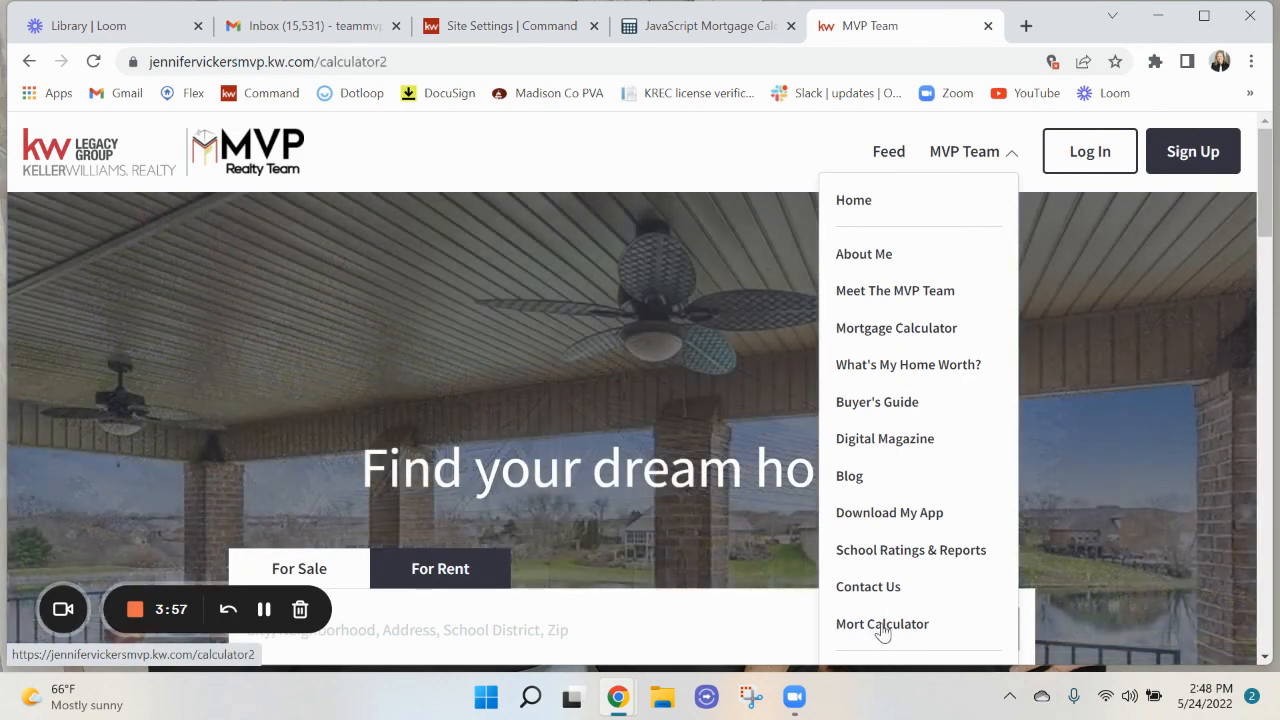
scroll(665, 470, "down", 15)
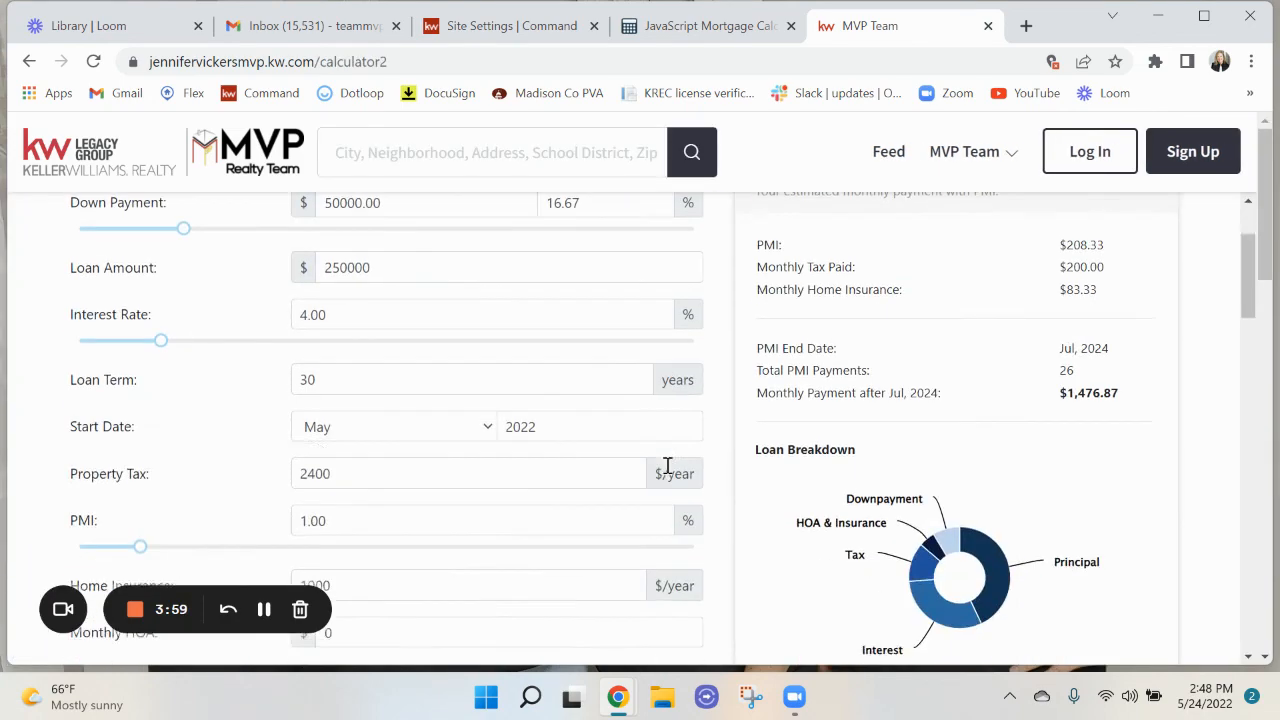
scroll(665, 485, "up", 15)
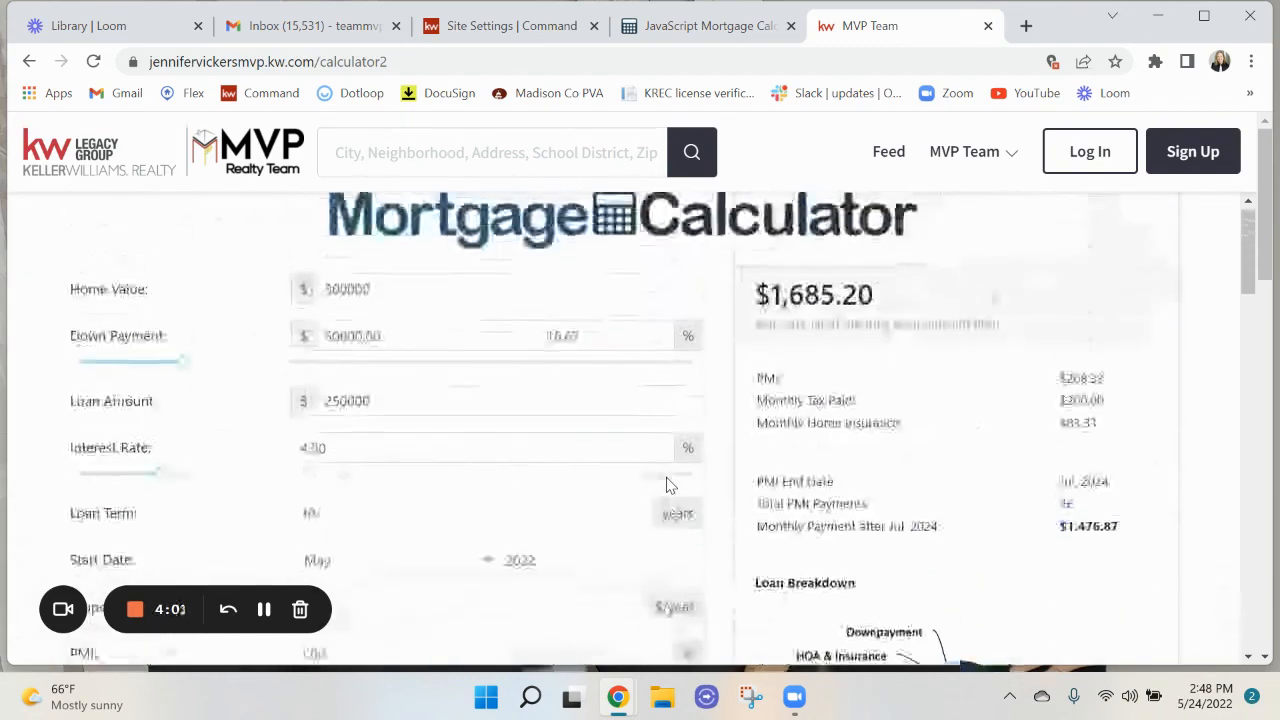